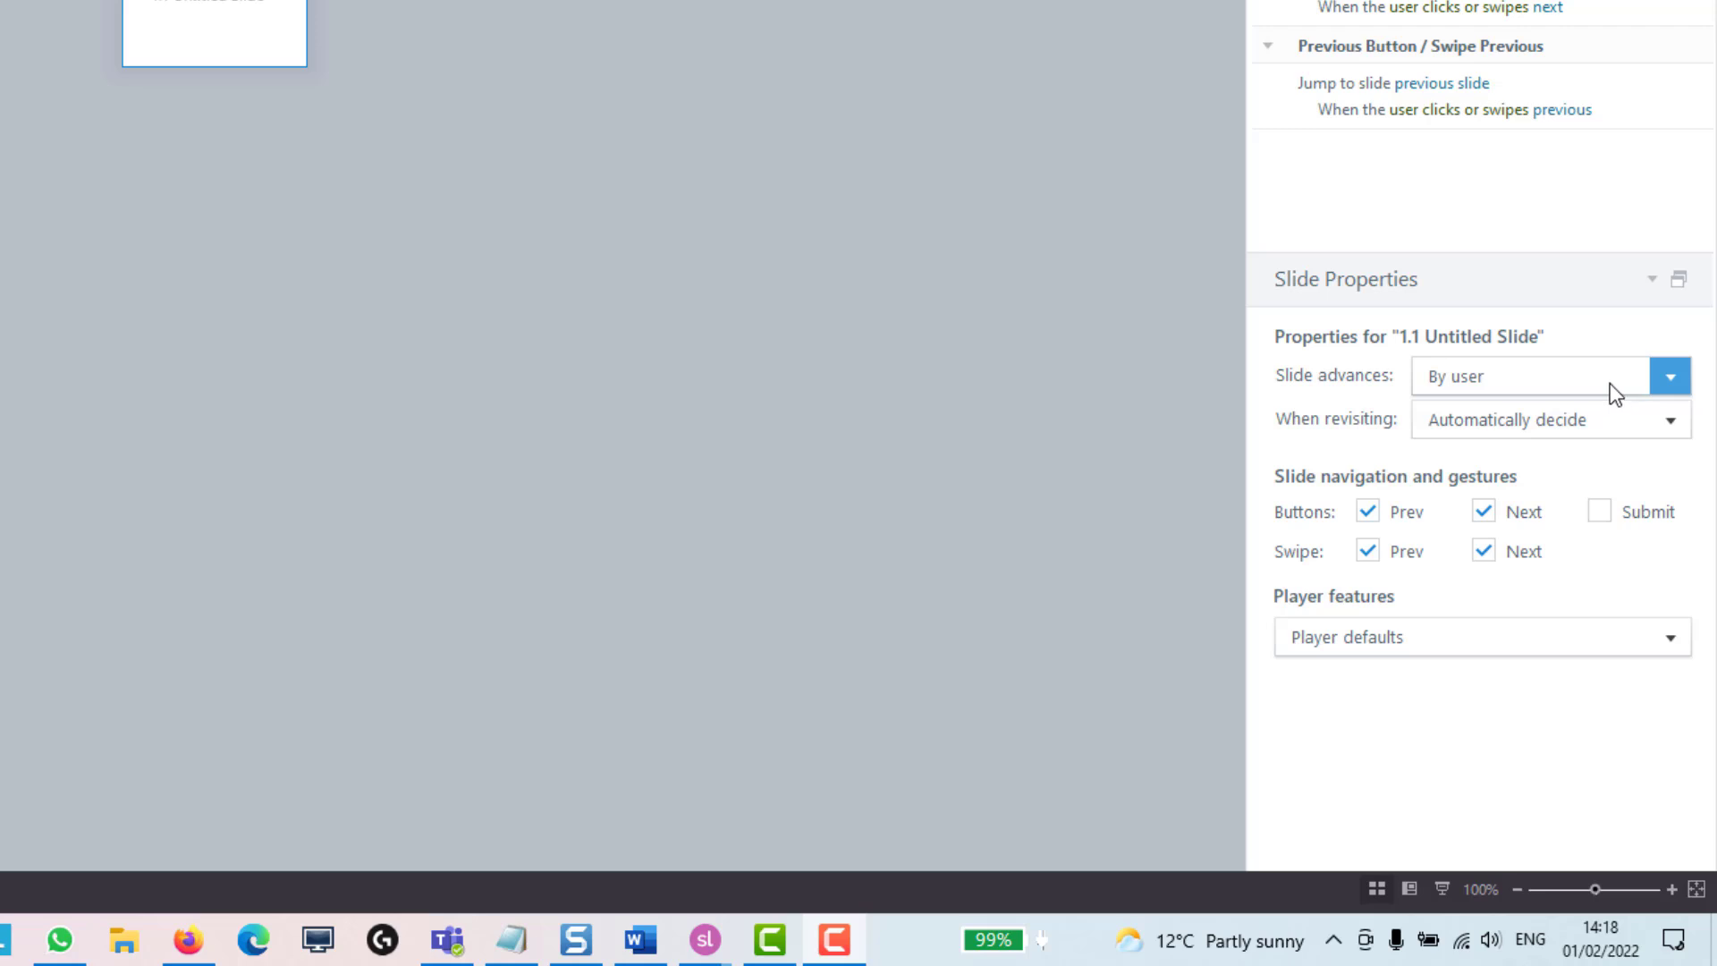
- Keep slide 1.1 advancing by user, then open it in slide view
{"action": "left_click", "coordinate": [1610, 383]}
{"action": "key", "text": "Up"}
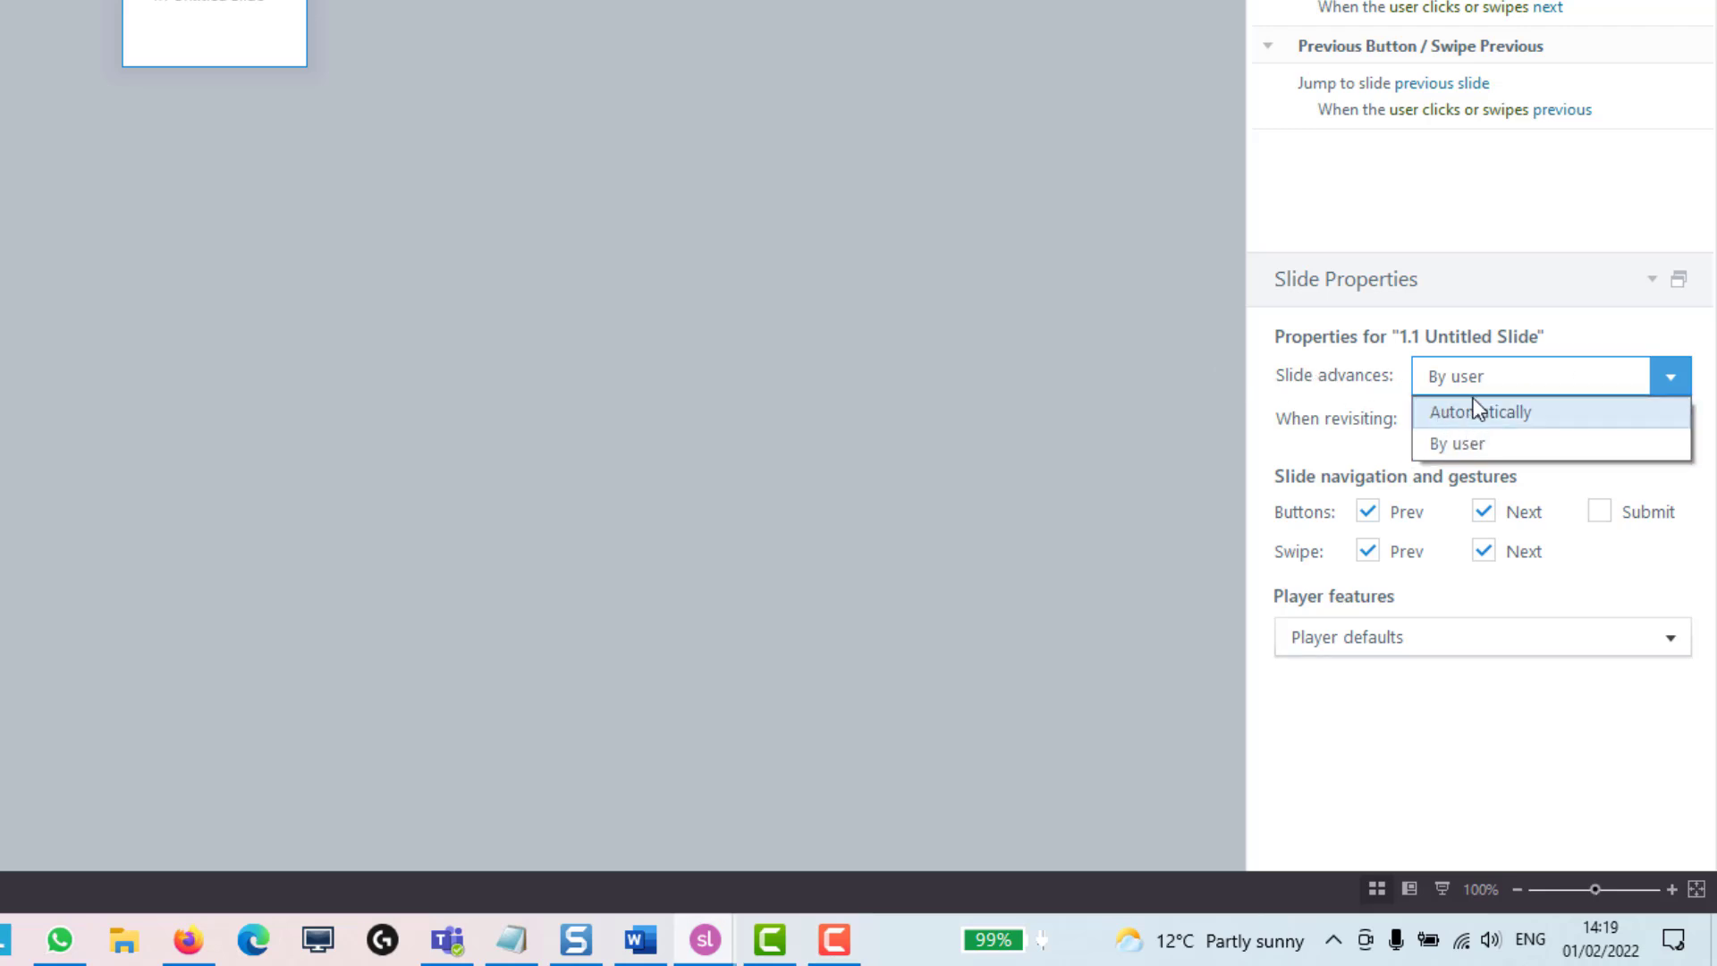
{"action": "left_click", "coordinate": [1480, 448]}
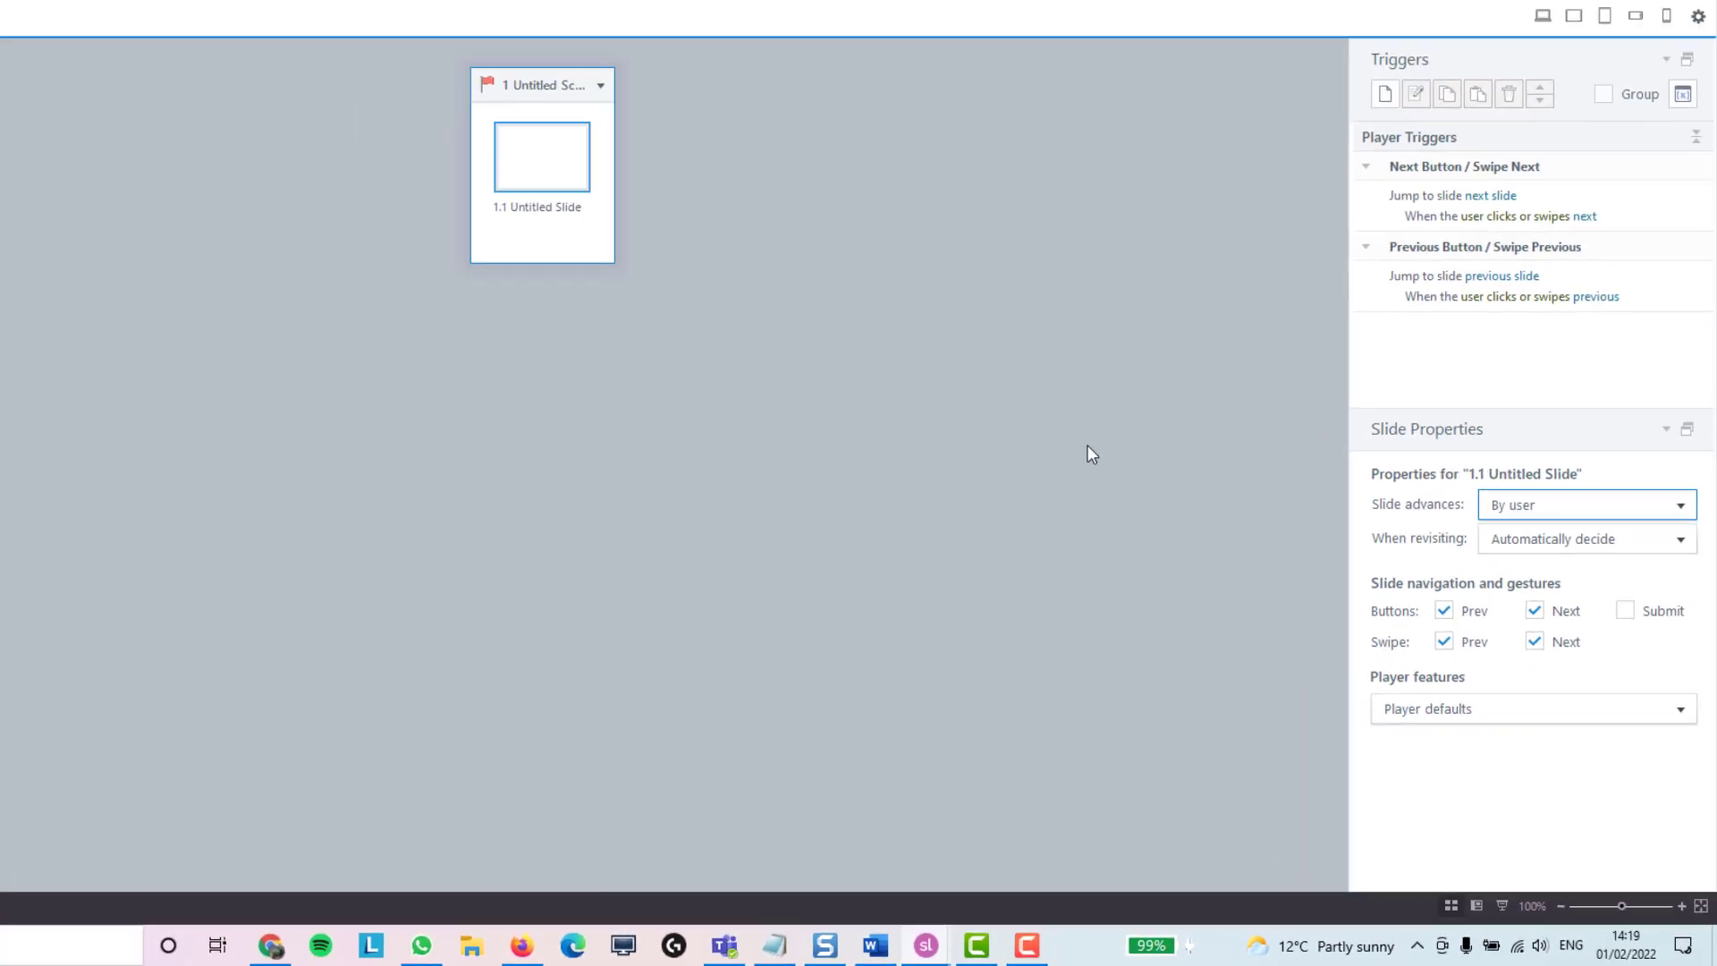
{"action": "left_click", "coordinate": [905, 386]}
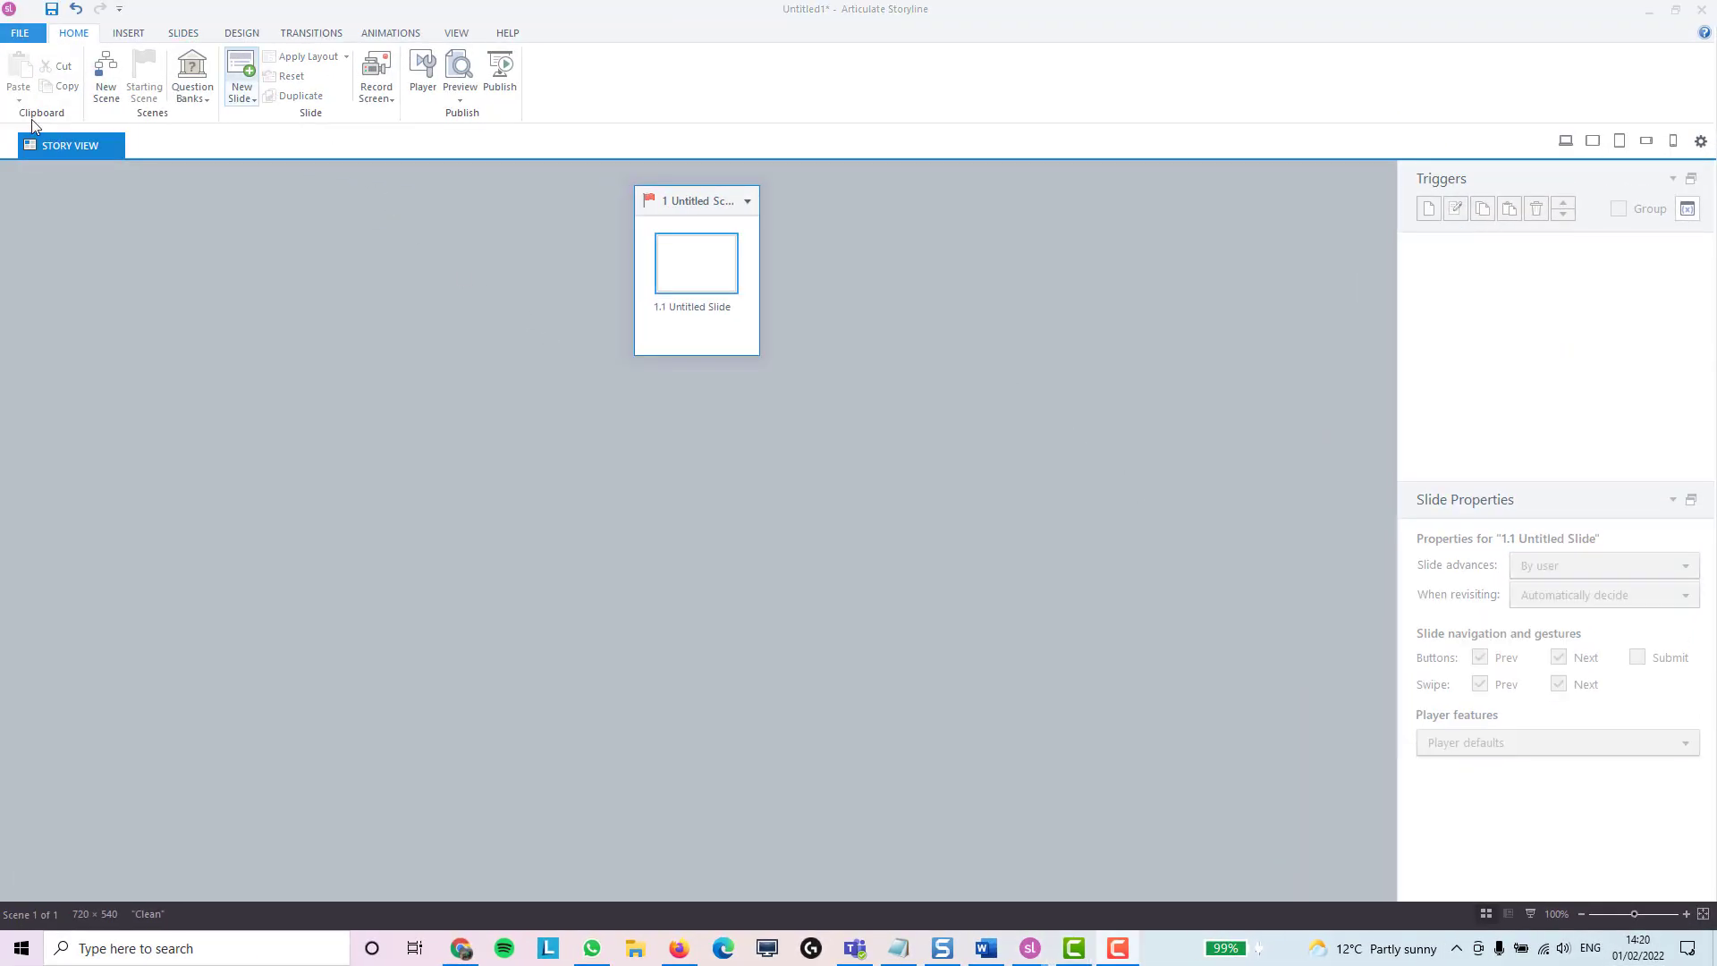
{"action": "double_click", "coordinate": [717, 283]}
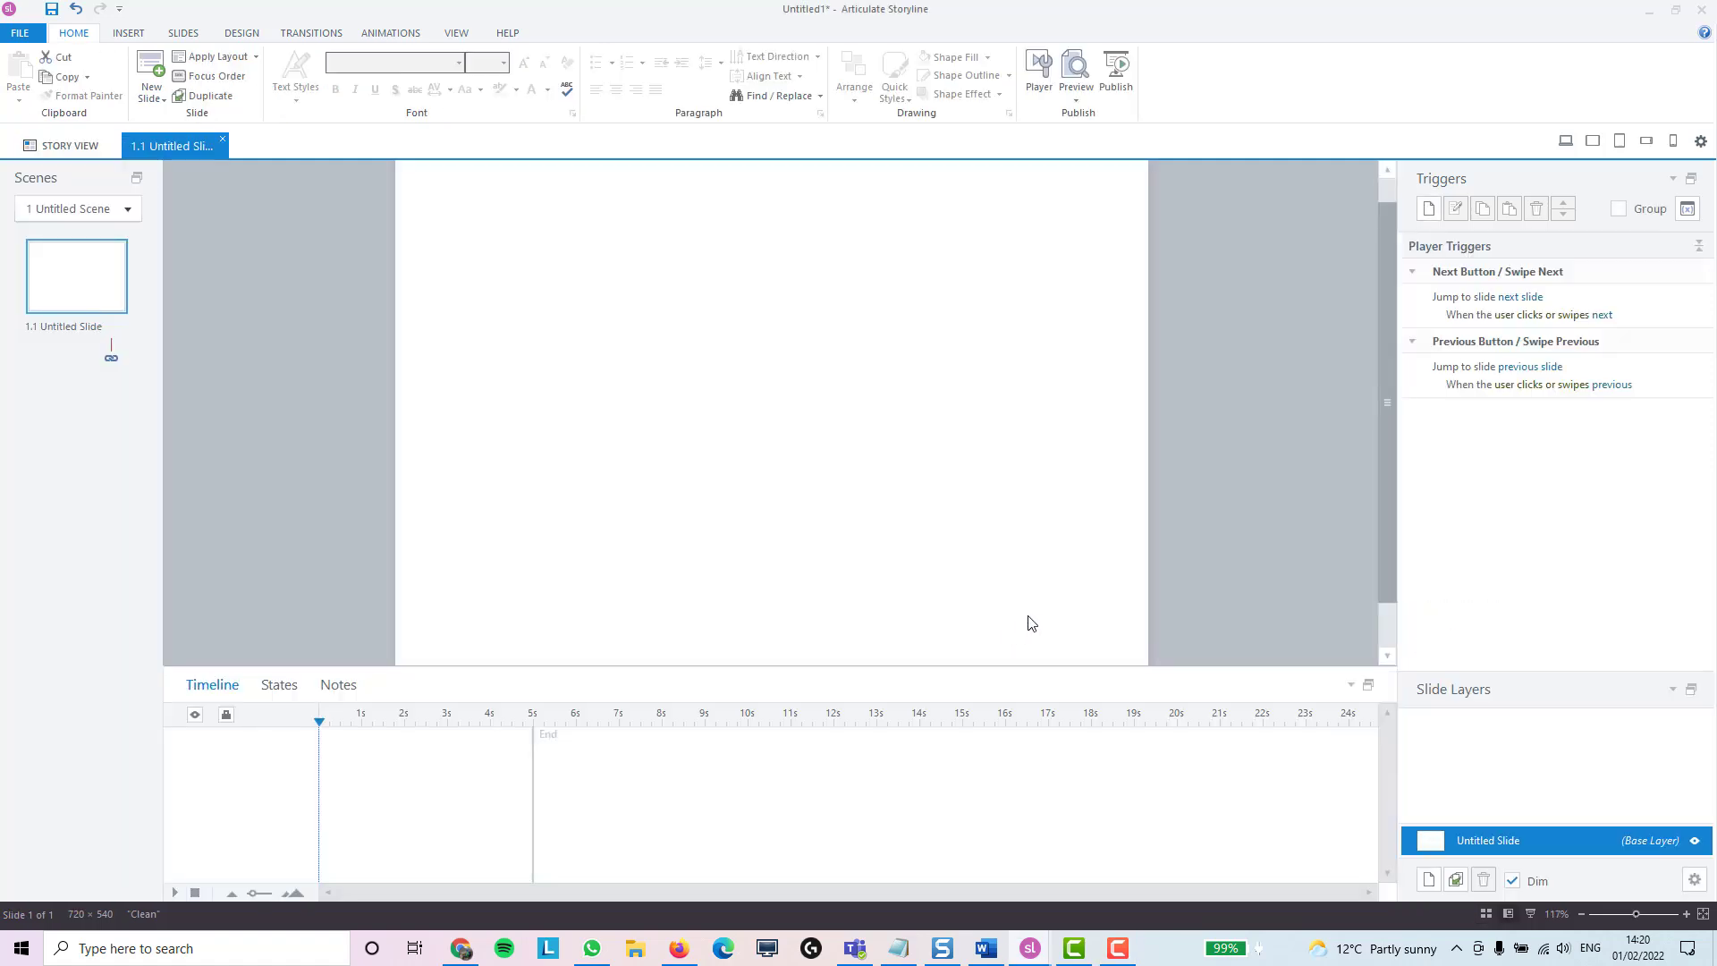
{"action": "scroll", "coordinate": [1113, 572], "scroll_direction": "down", "scroll_amount": 1}
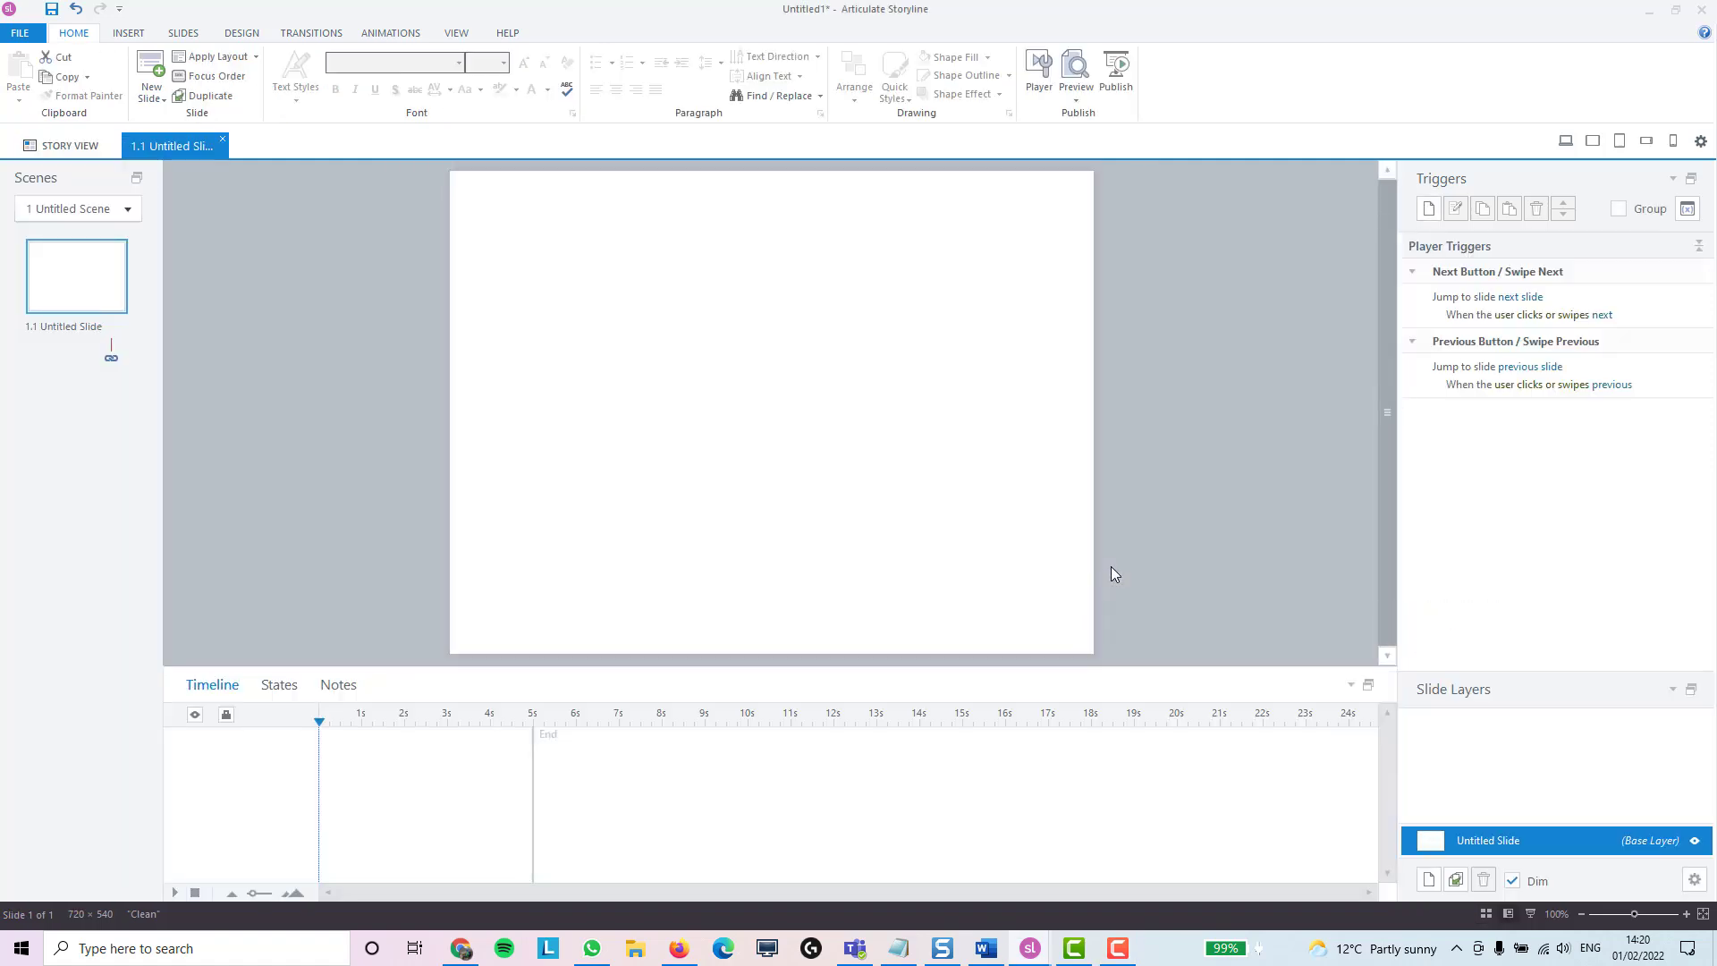
- Insert a text box reading 'Hello.' at the slide's top-left
{"action": "left_click", "coordinate": [128, 32]}
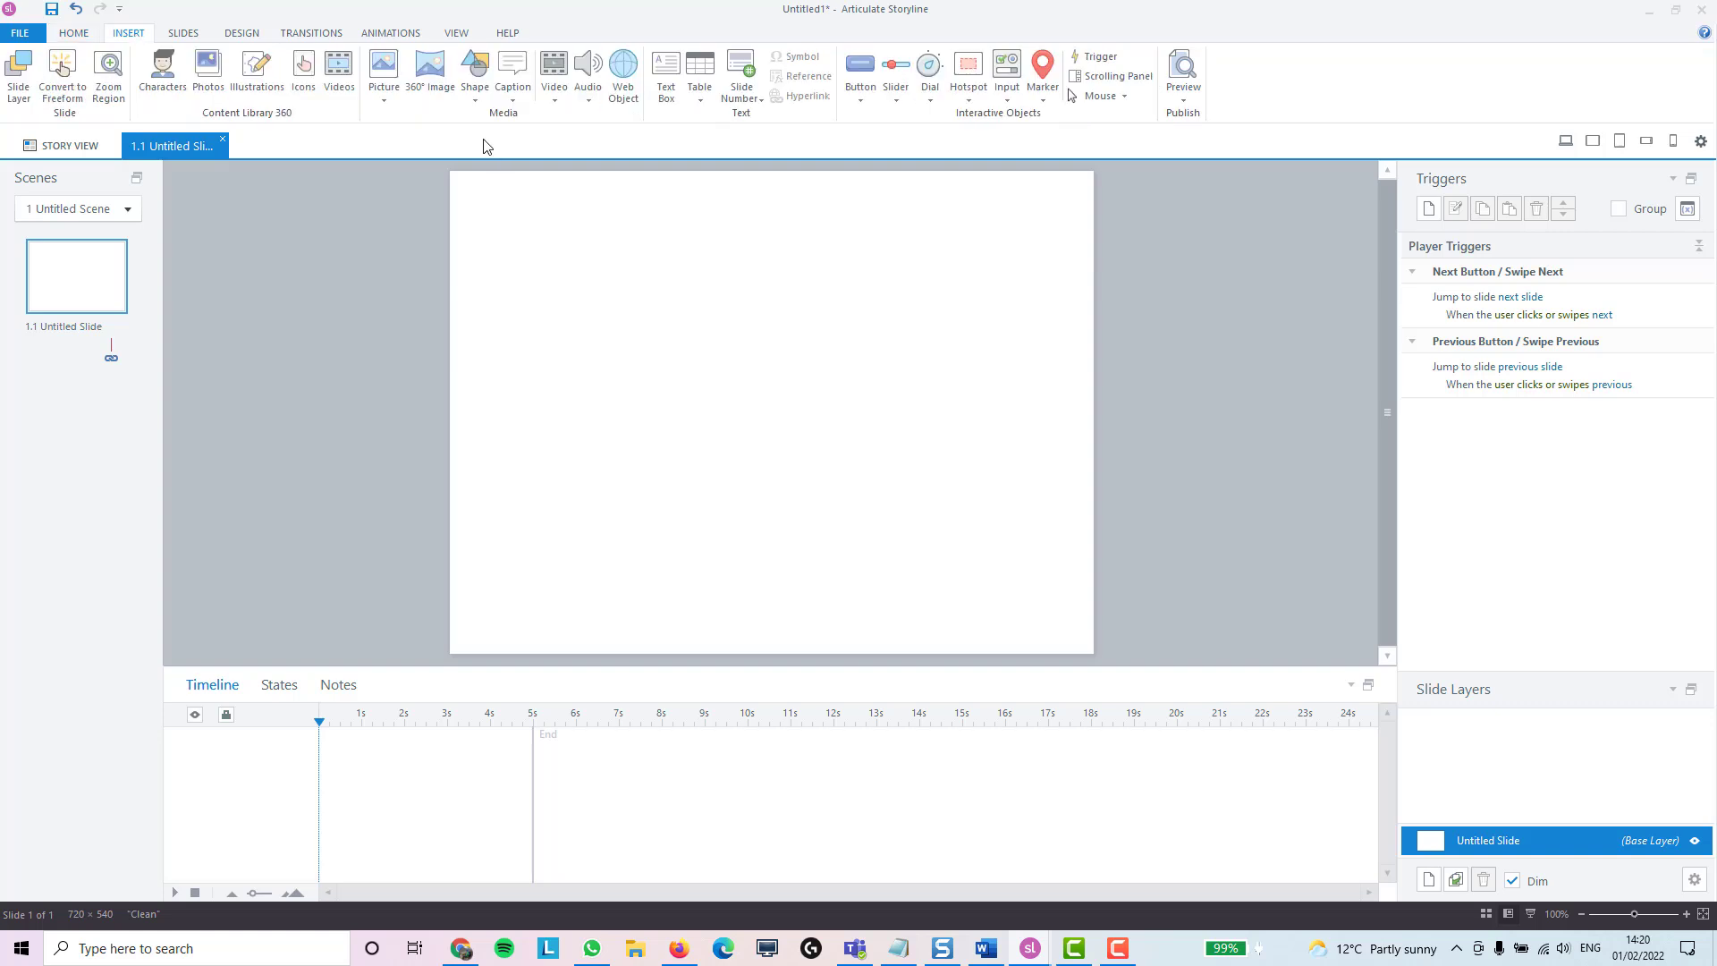
{"action": "left_click", "coordinate": [666, 76]}
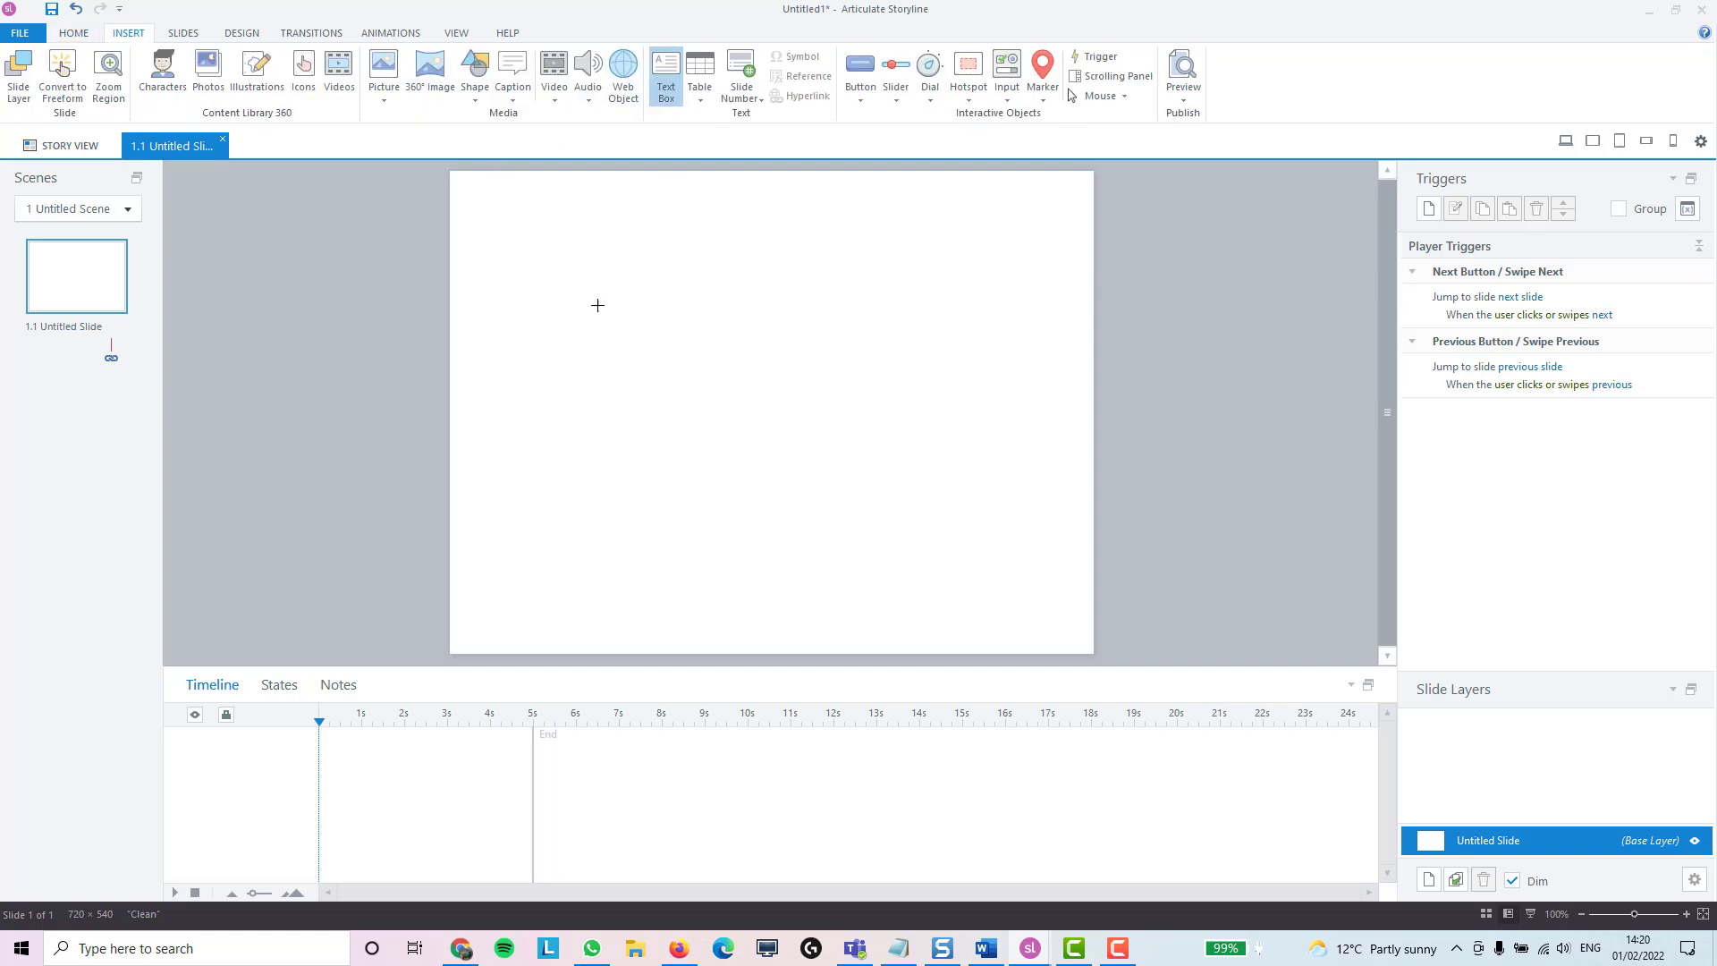
{"action": "left_click", "coordinate": [509, 227]}
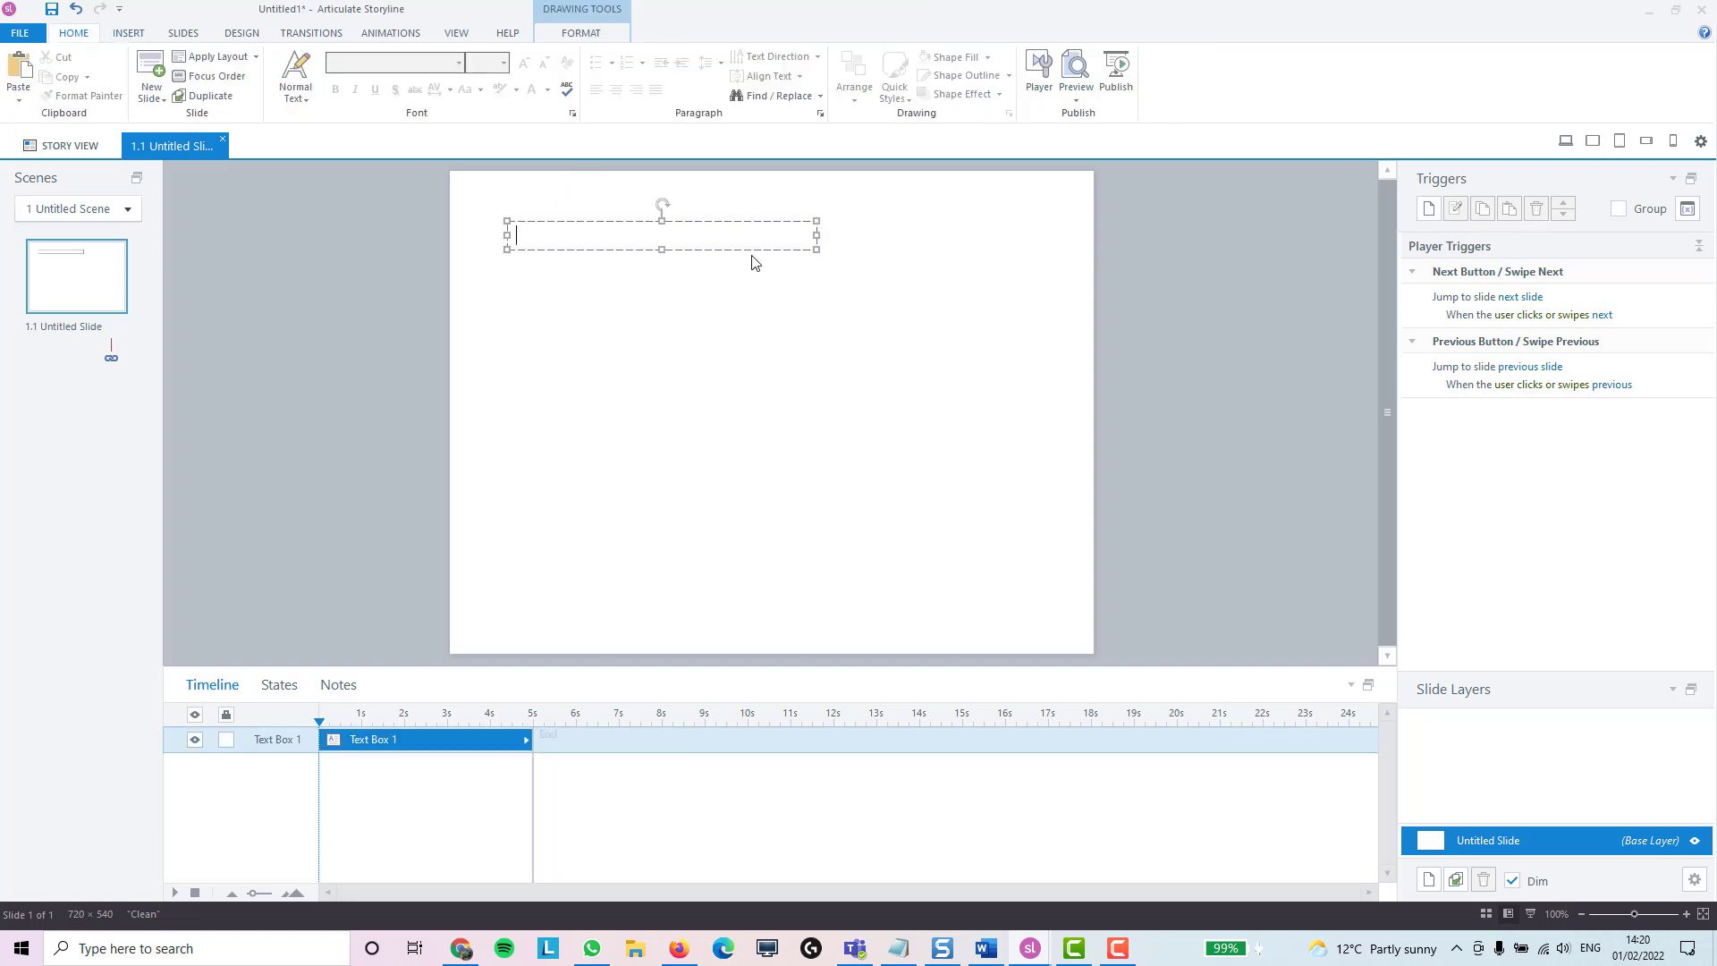
{"action": "type", "text": "Hello."}
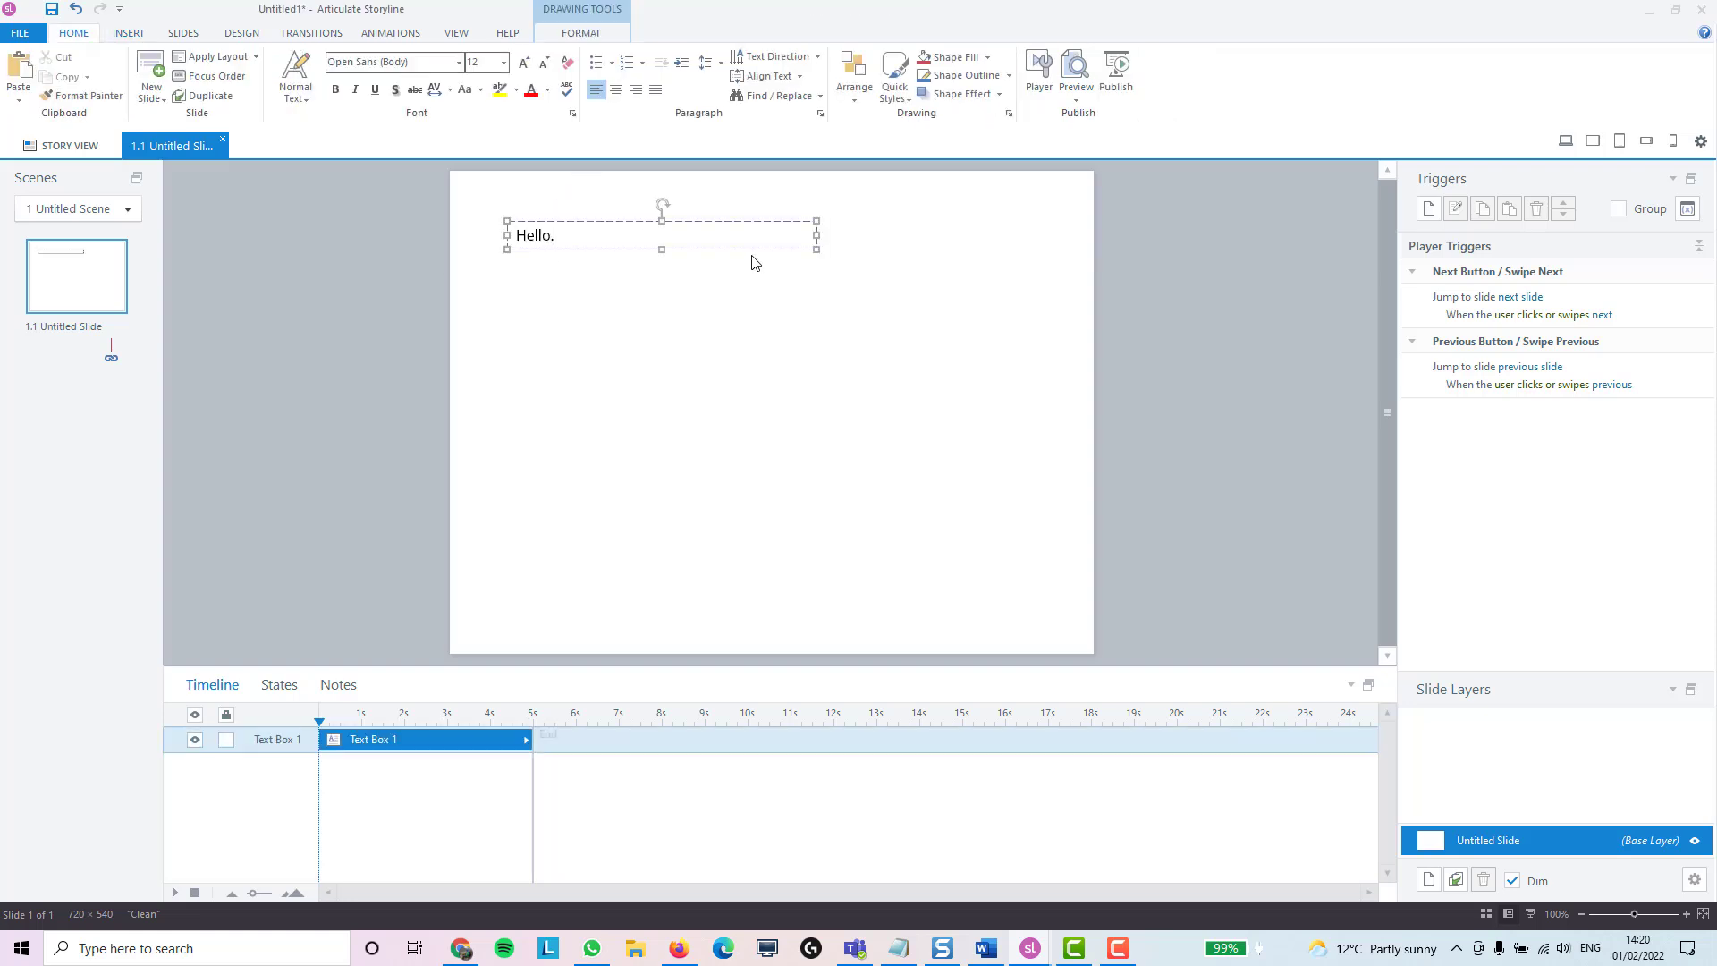
{"action": "left_click", "coordinate": [759, 370]}
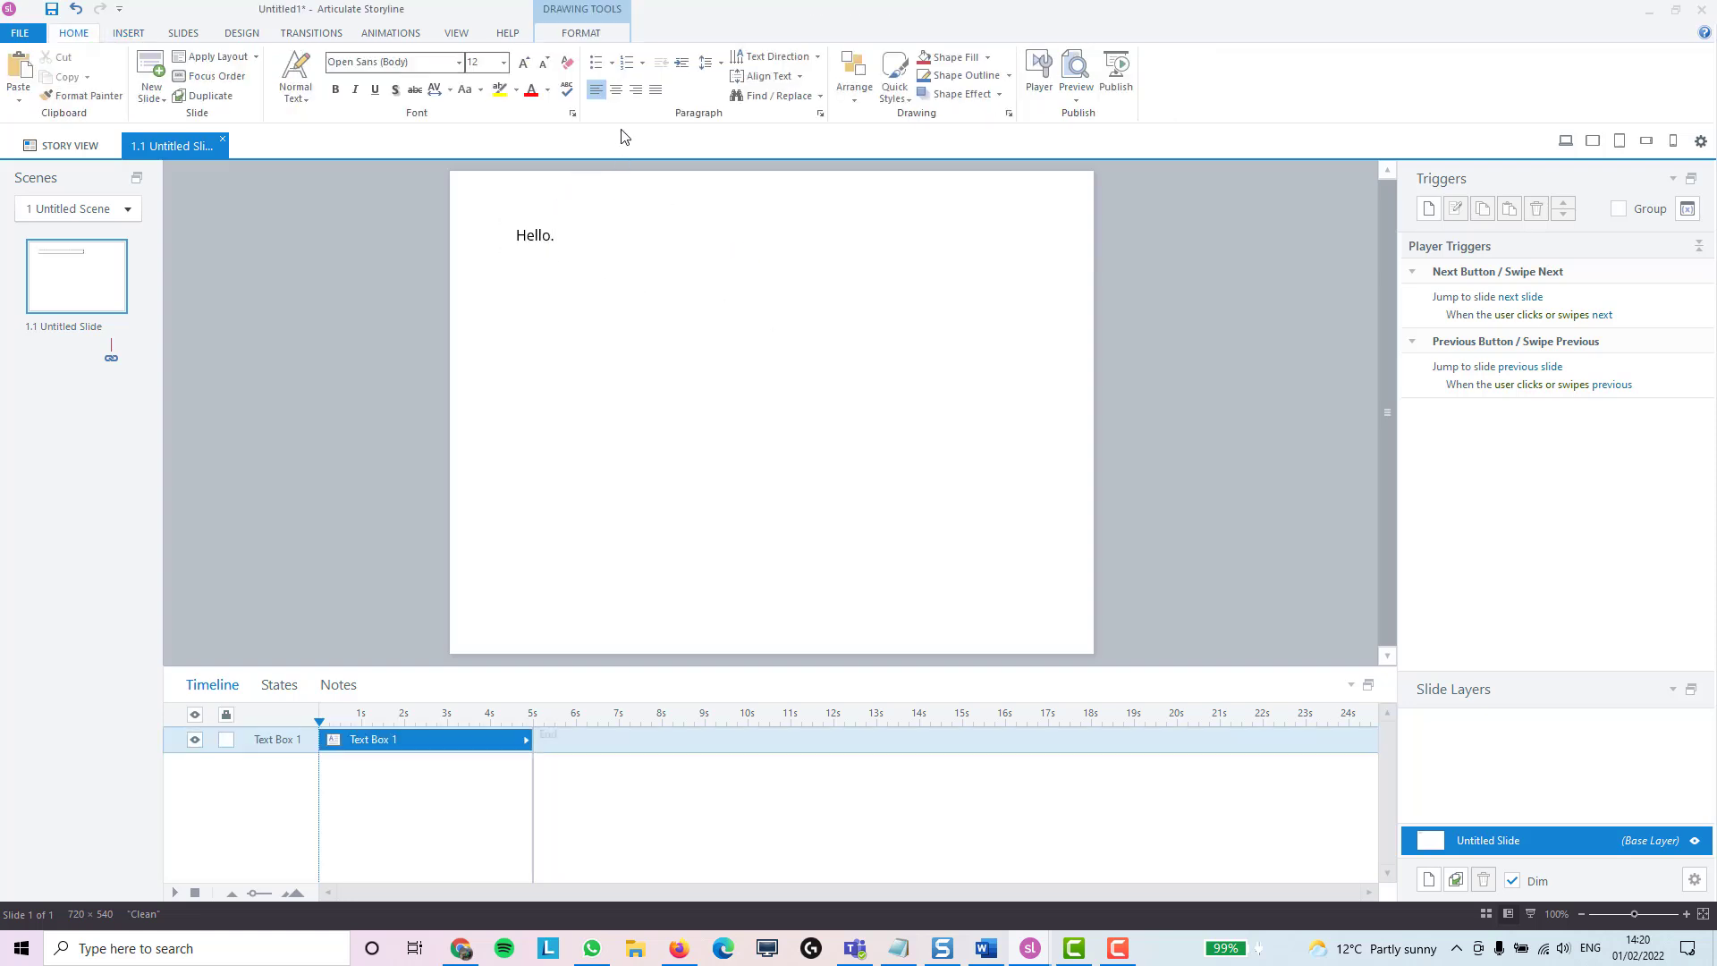
- Draw a rectangle below the Hello. text
{"action": "left_click", "coordinate": [140, 36]}
{"action": "left_click", "coordinate": [476, 73]}
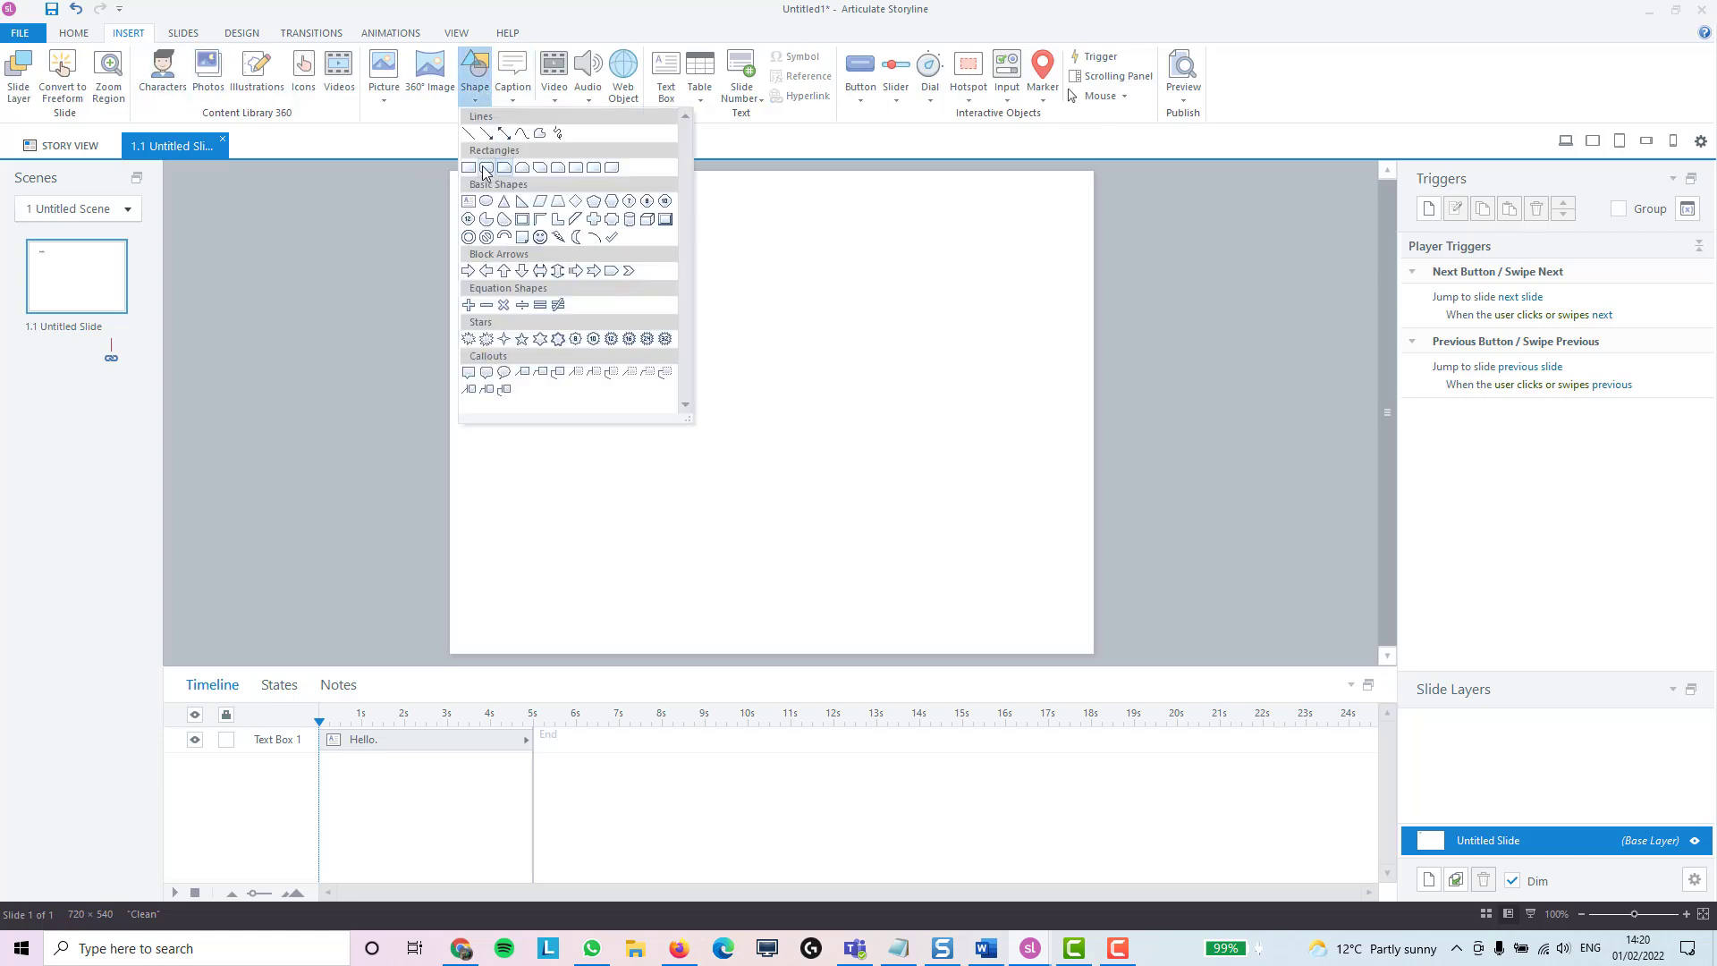
{"action": "left_click", "coordinate": [487, 168]}
{"action": "left_click_drag", "start_coordinate": [543, 285], "coordinate": [789, 427]}
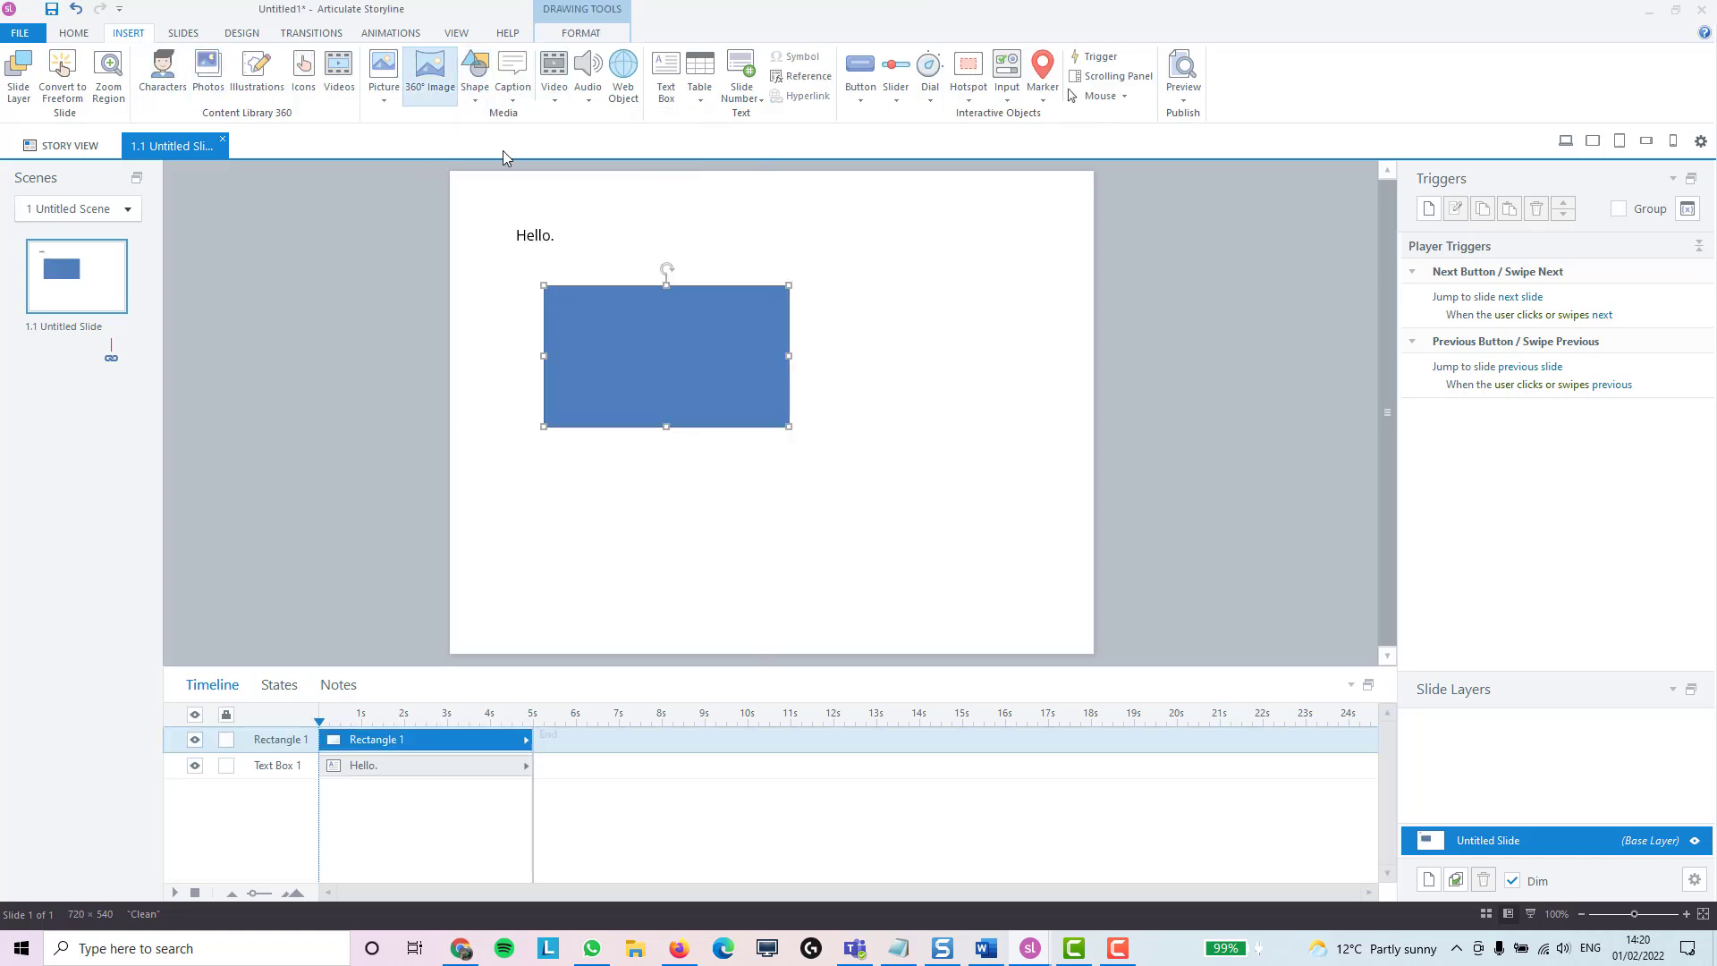
- Style the rectangle with a green fill and an outer shadow
{"action": "left_click", "coordinate": [582, 33]}
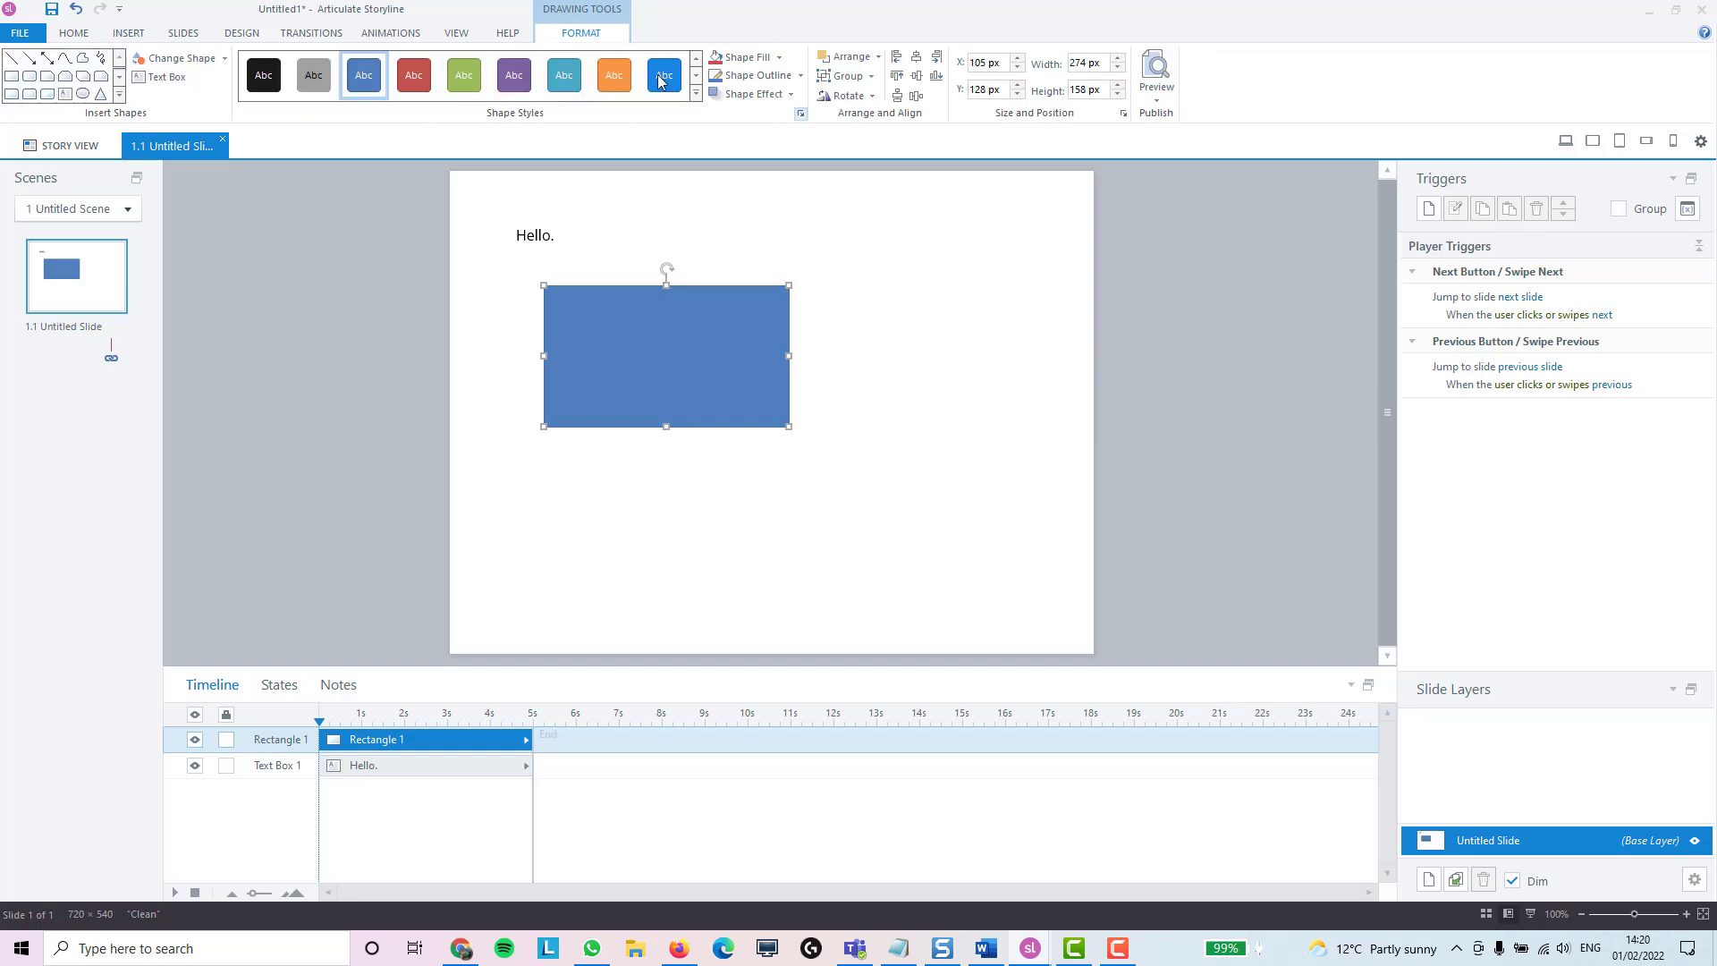
{"action": "left_click", "coordinate": [415, 75]}
{"action": "left_click", "coordinate": [779, 57]}
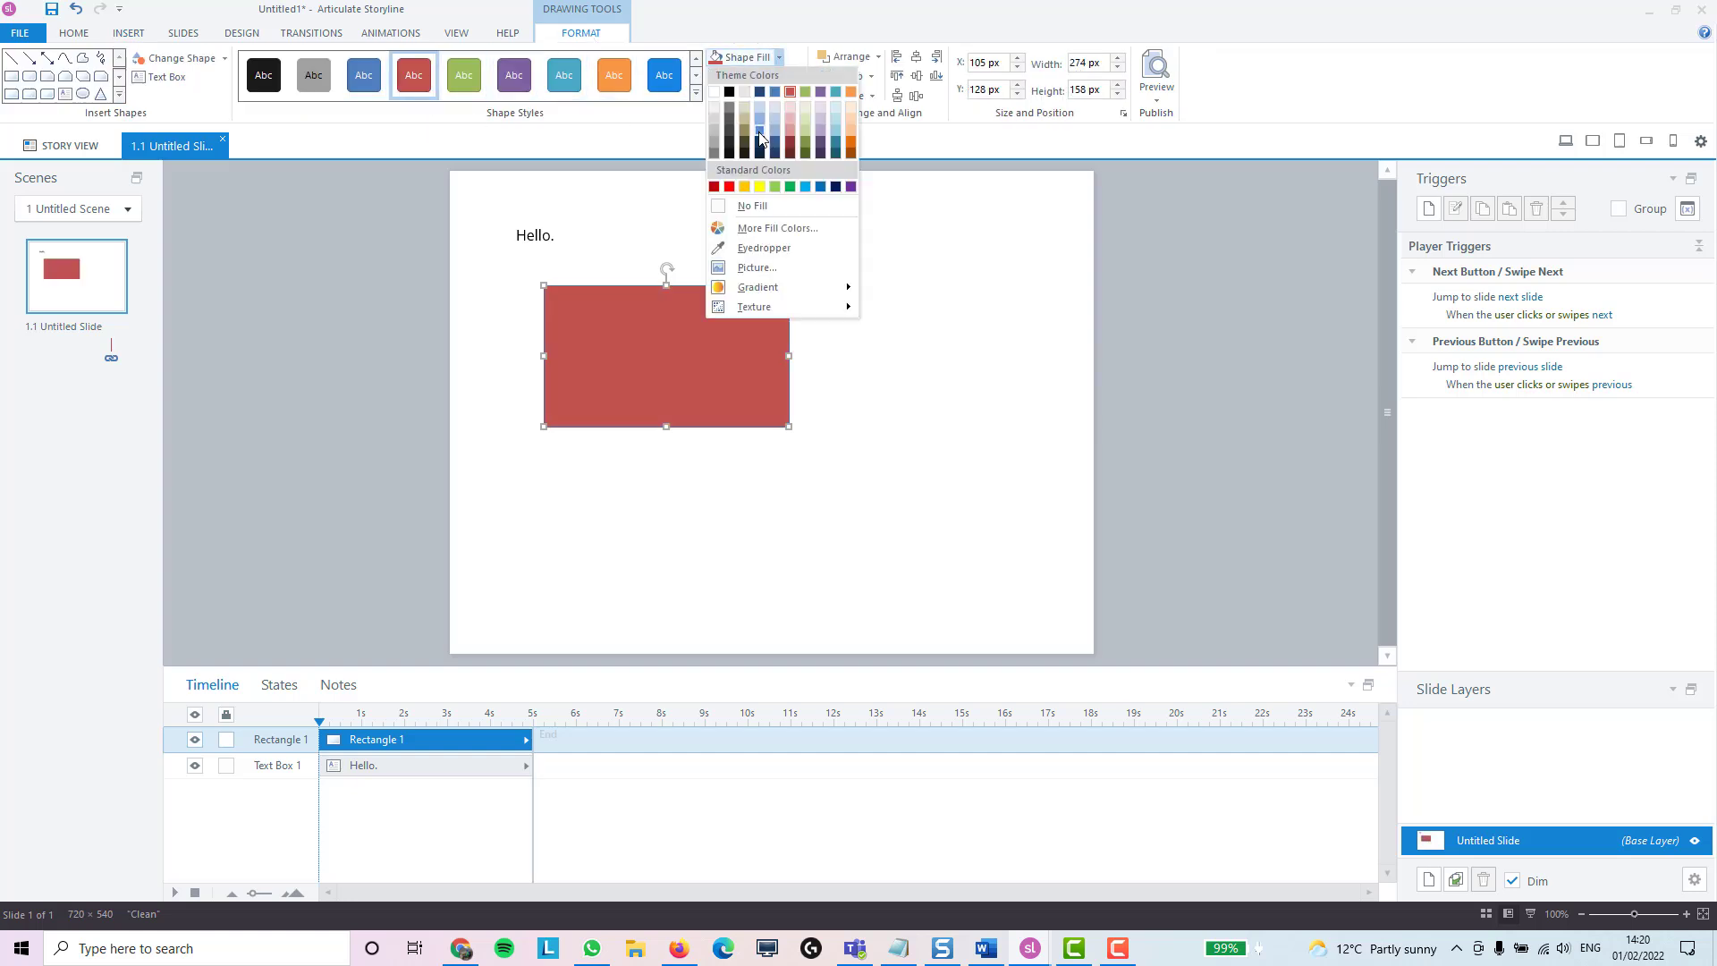
{"action": "left_click", "coordinate": [776, 180]}
{"action": "left_click", "coordinate": [799, 75]}
{"action": "left_click", "coordinate": [762, 121]}
{"action": "left_click", "coordinate": [791, 95]}
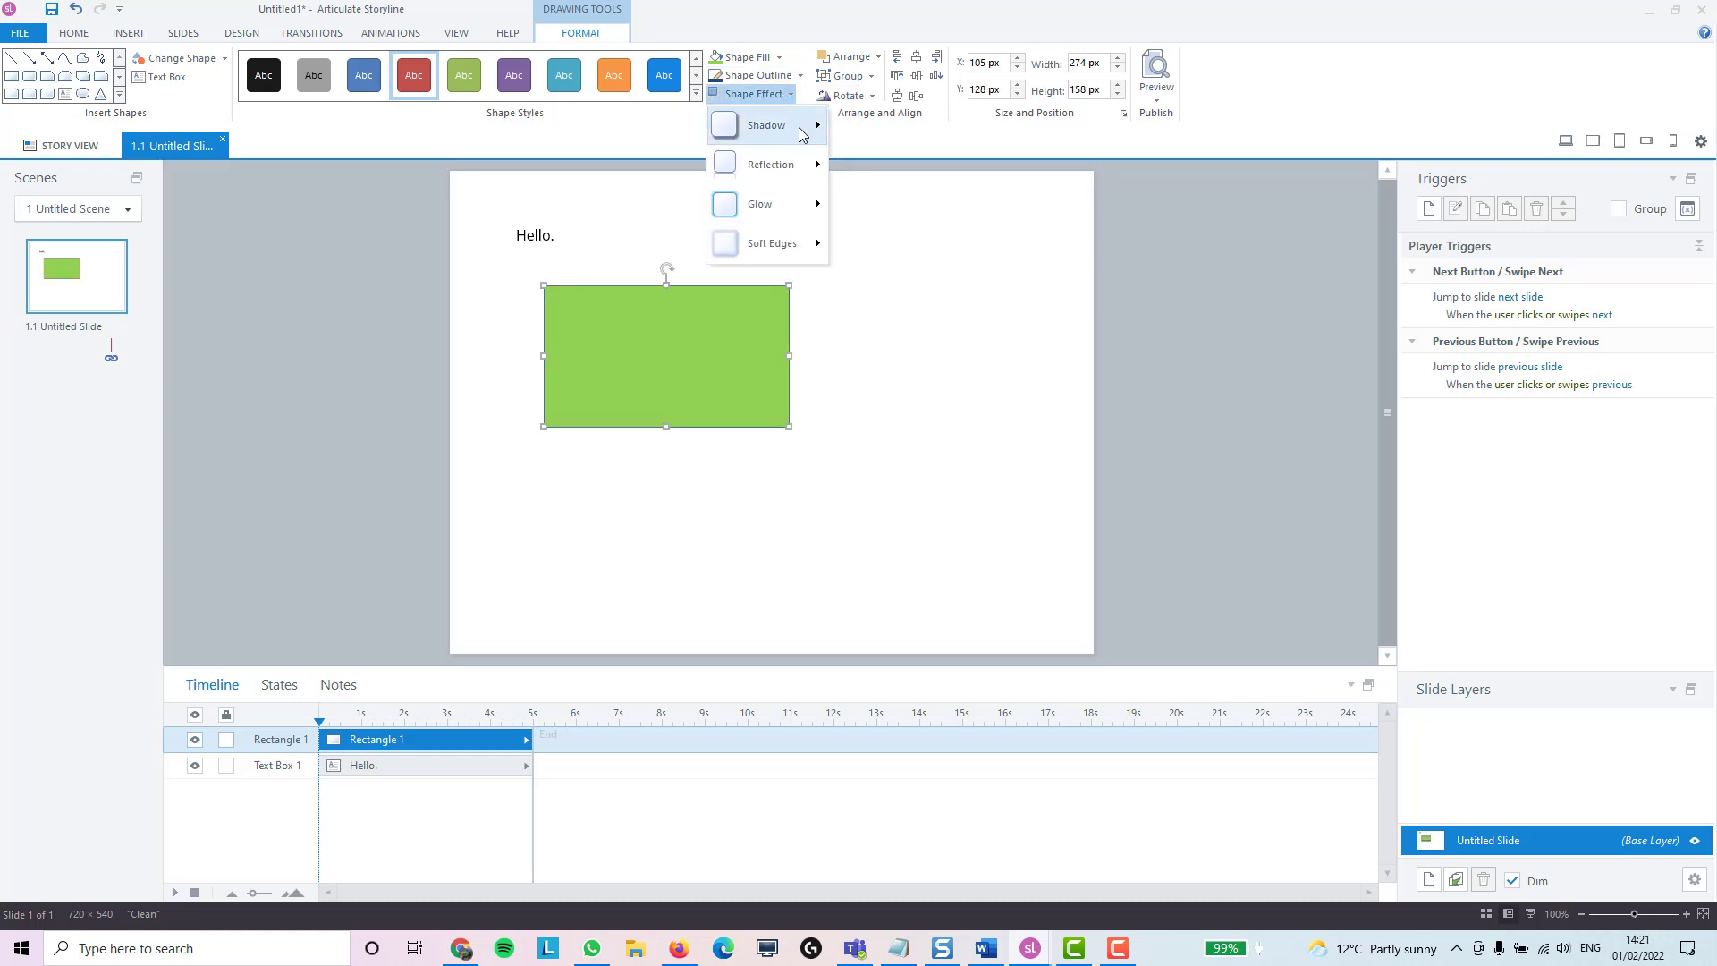
{"action": "mouse_move", "coordinate": [801, 130]}
{"action": "left_click", "coordinate": [863, 219]}
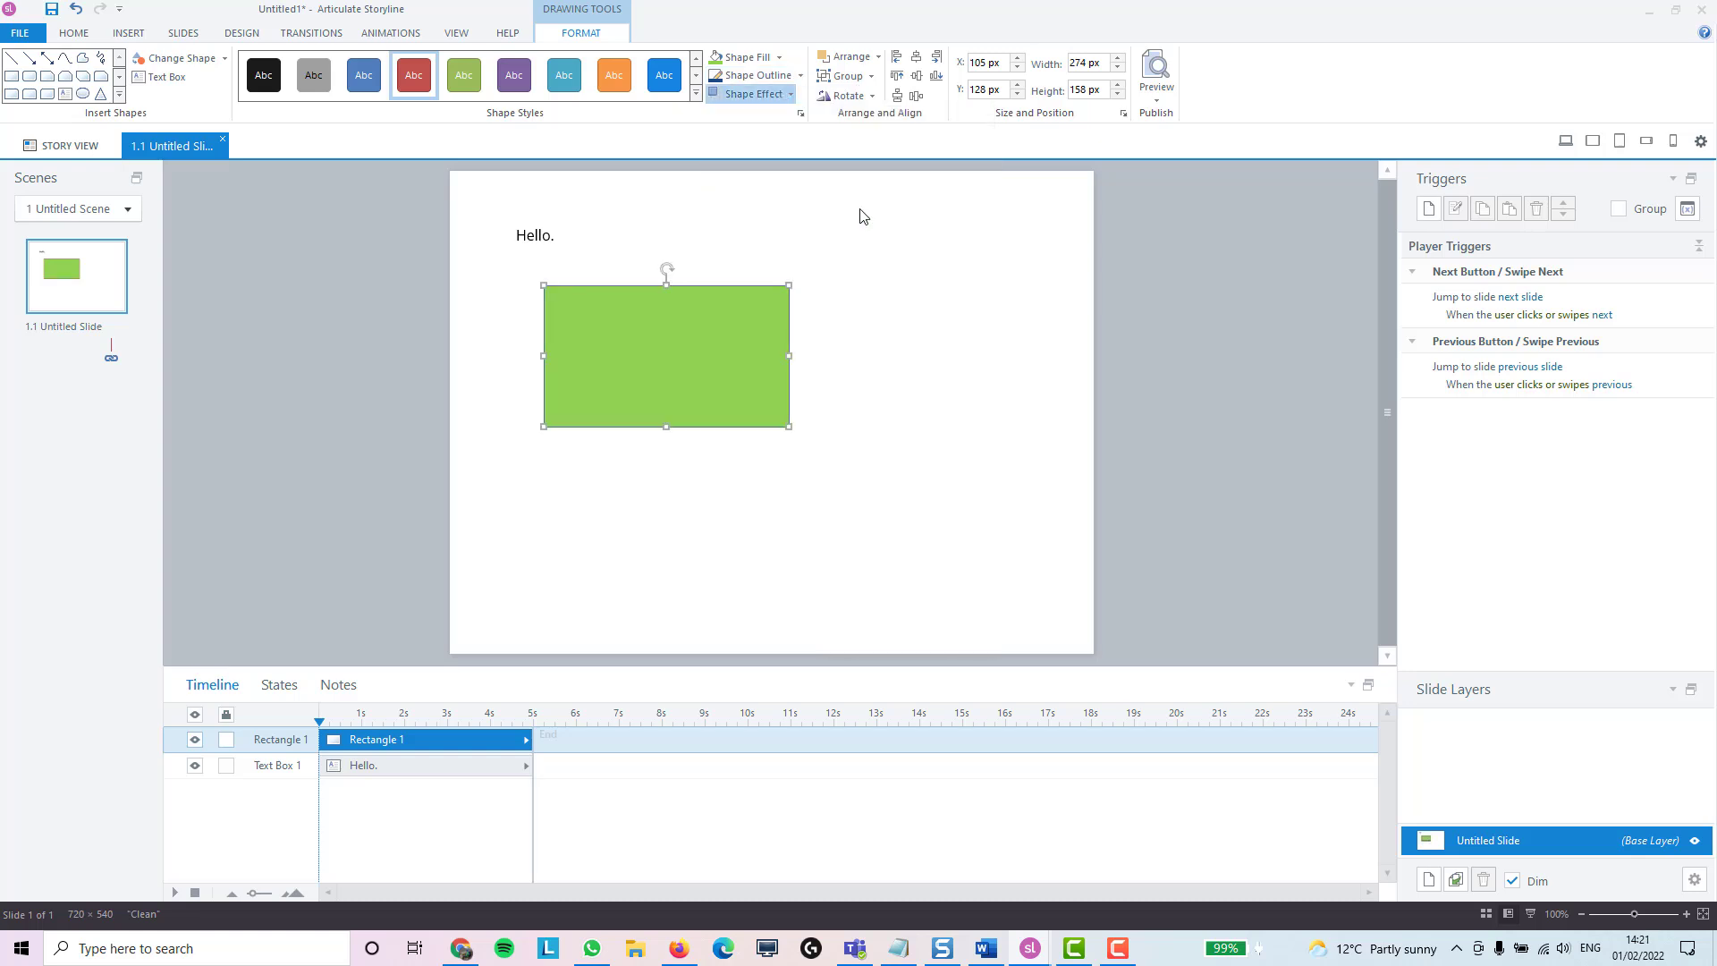
{"action": "left_click", "coordinate": [862, 471]}
- Format the Hello. text as bold 24 pt Arial
{"action": "left_click", "coordinate": [545, 236]}
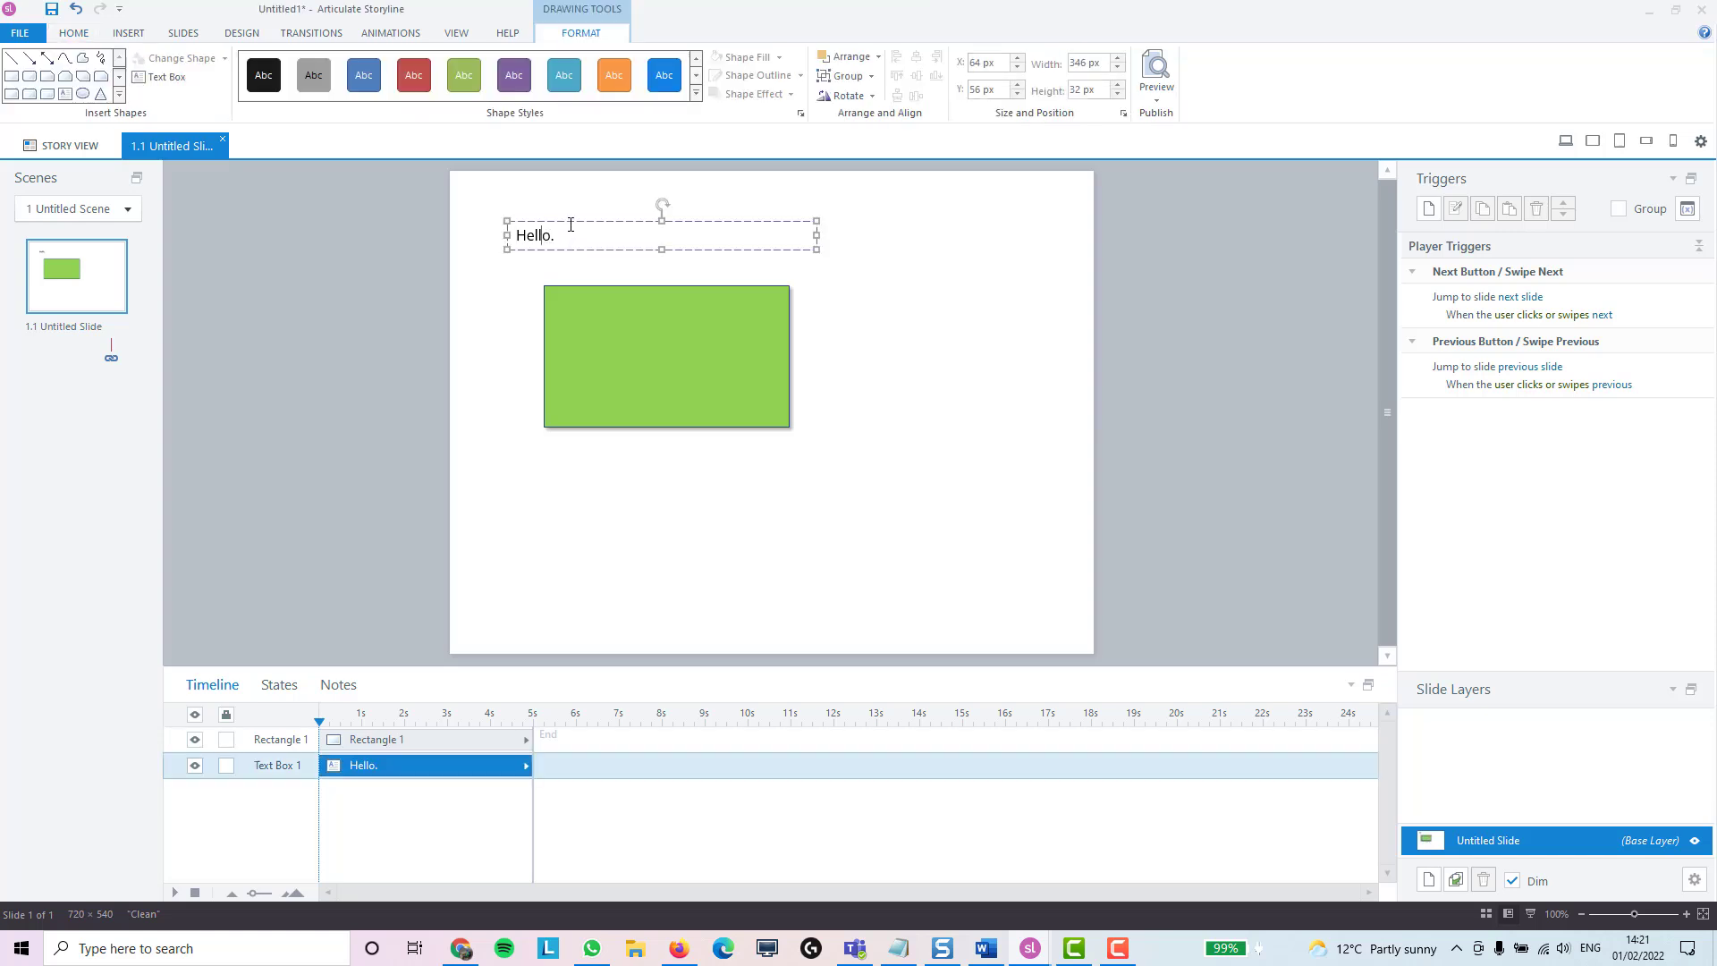
{"action": "left_click", "coordinate": [92, 32]}
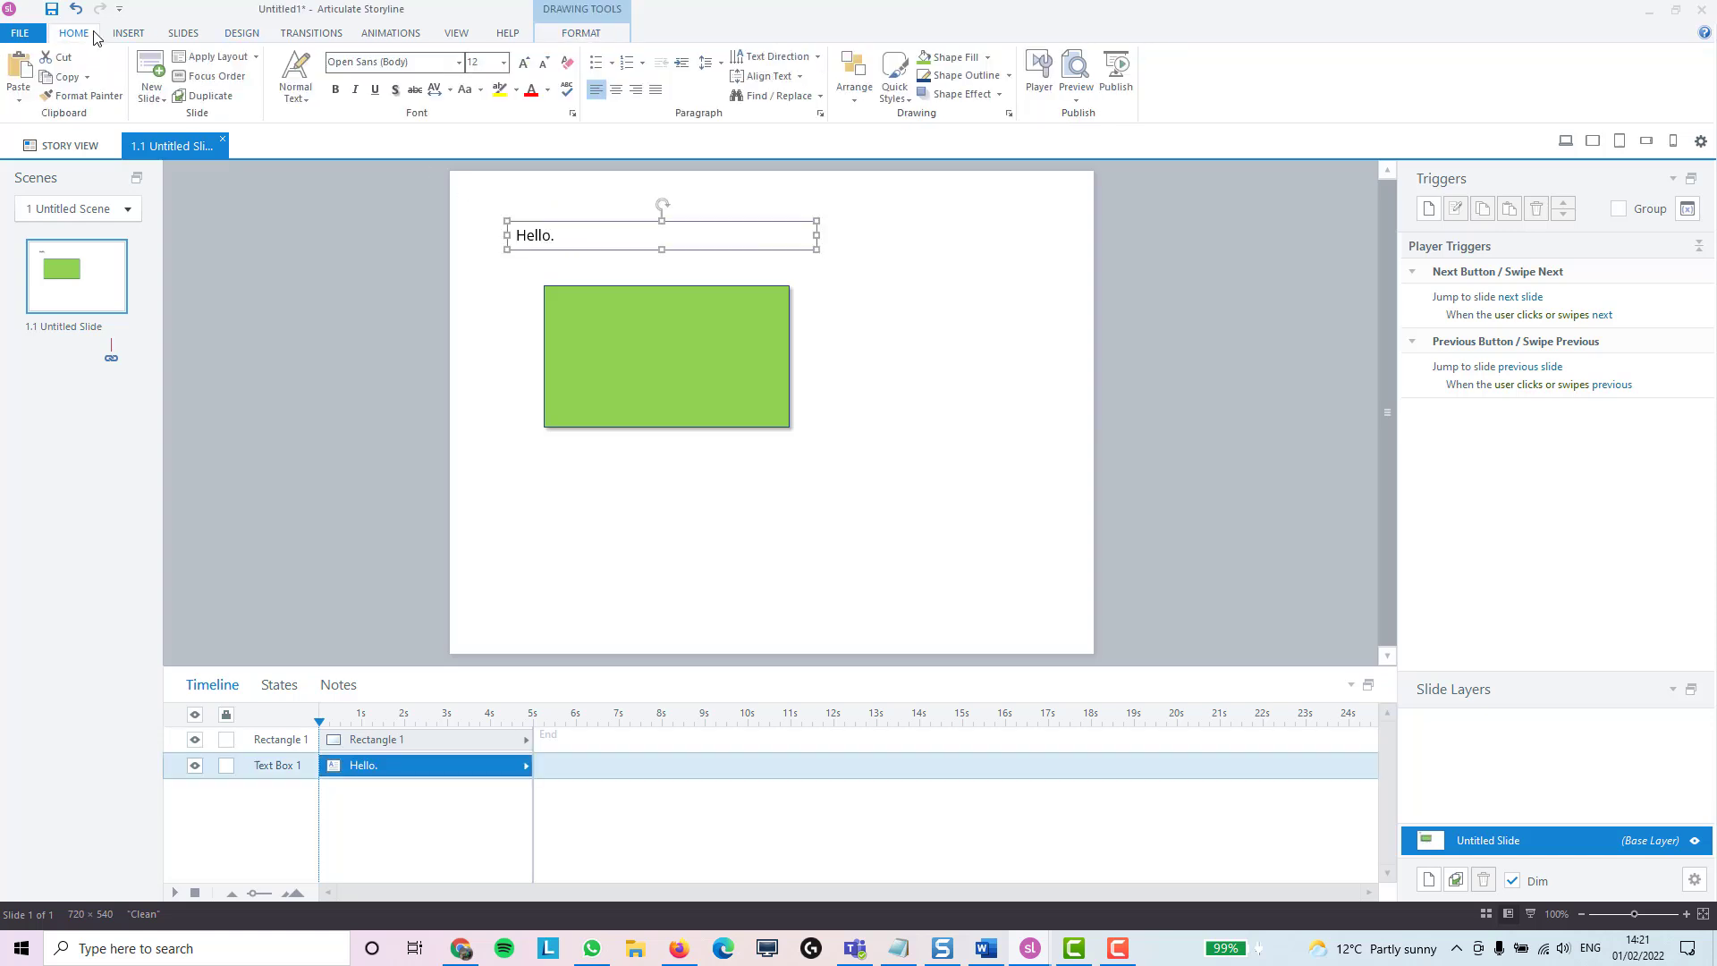
{"action": "left_click", "coordinate": [459, 62]}
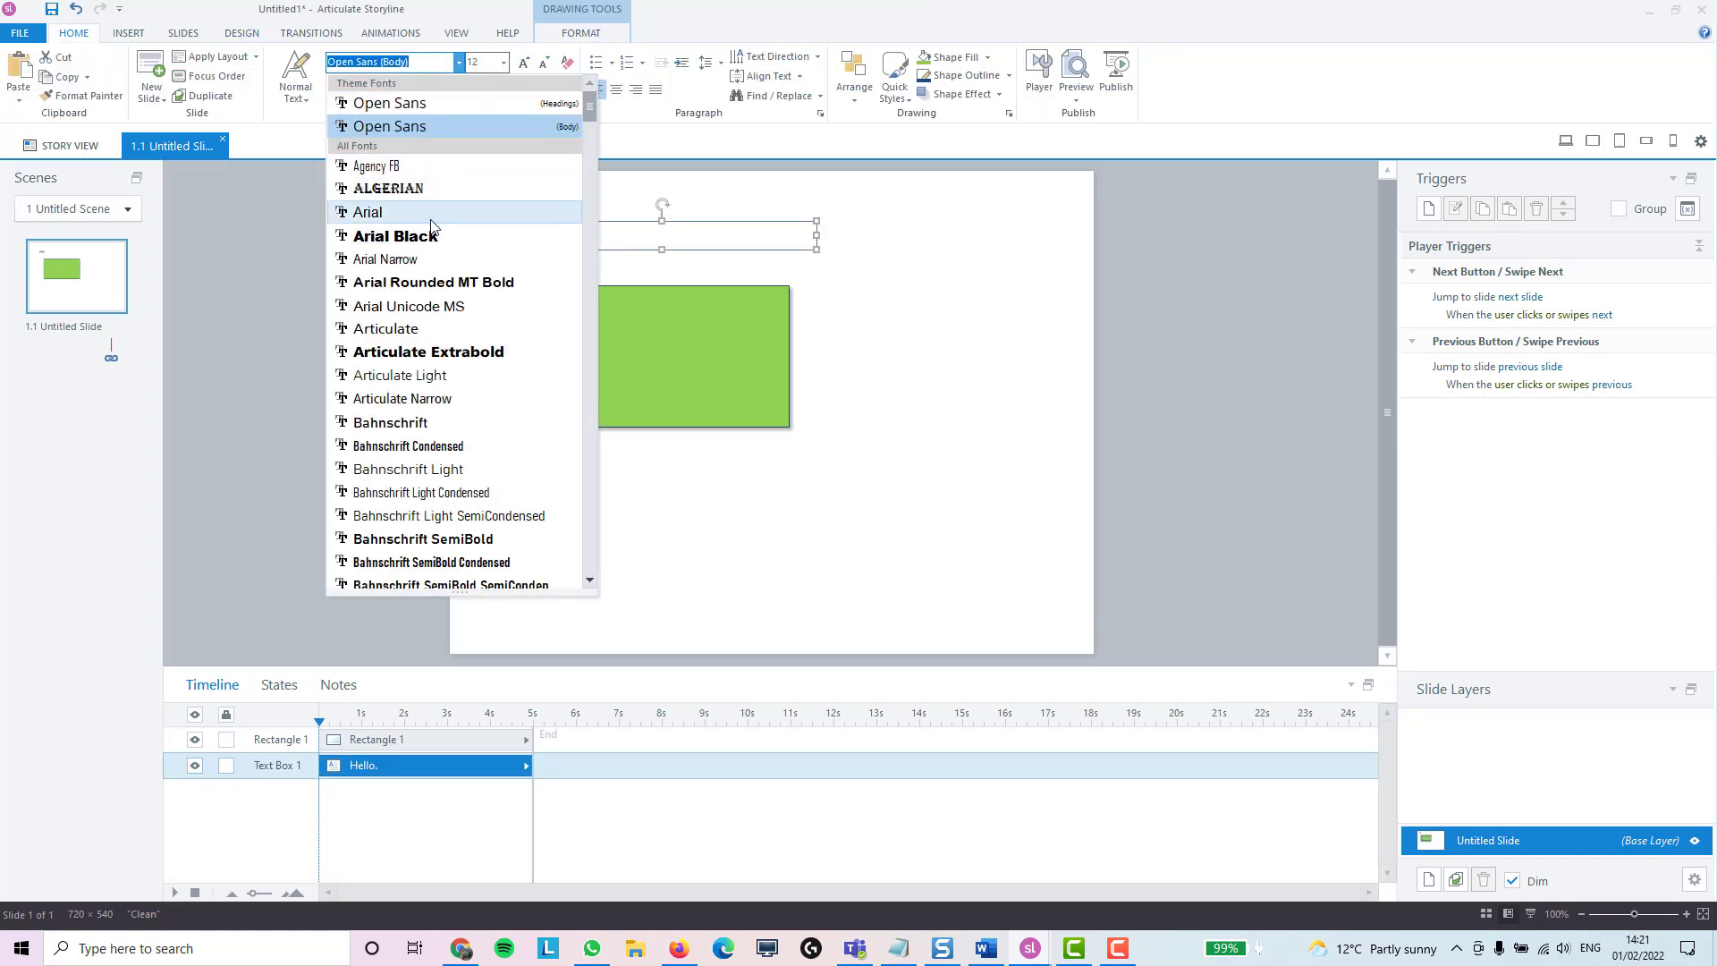
{"action": "left_click", "coordinate": [429, 212]}
{"action": "left_click", "coordinate": [621, 226]}
{"action": "key", "text": "ctrl+b"}
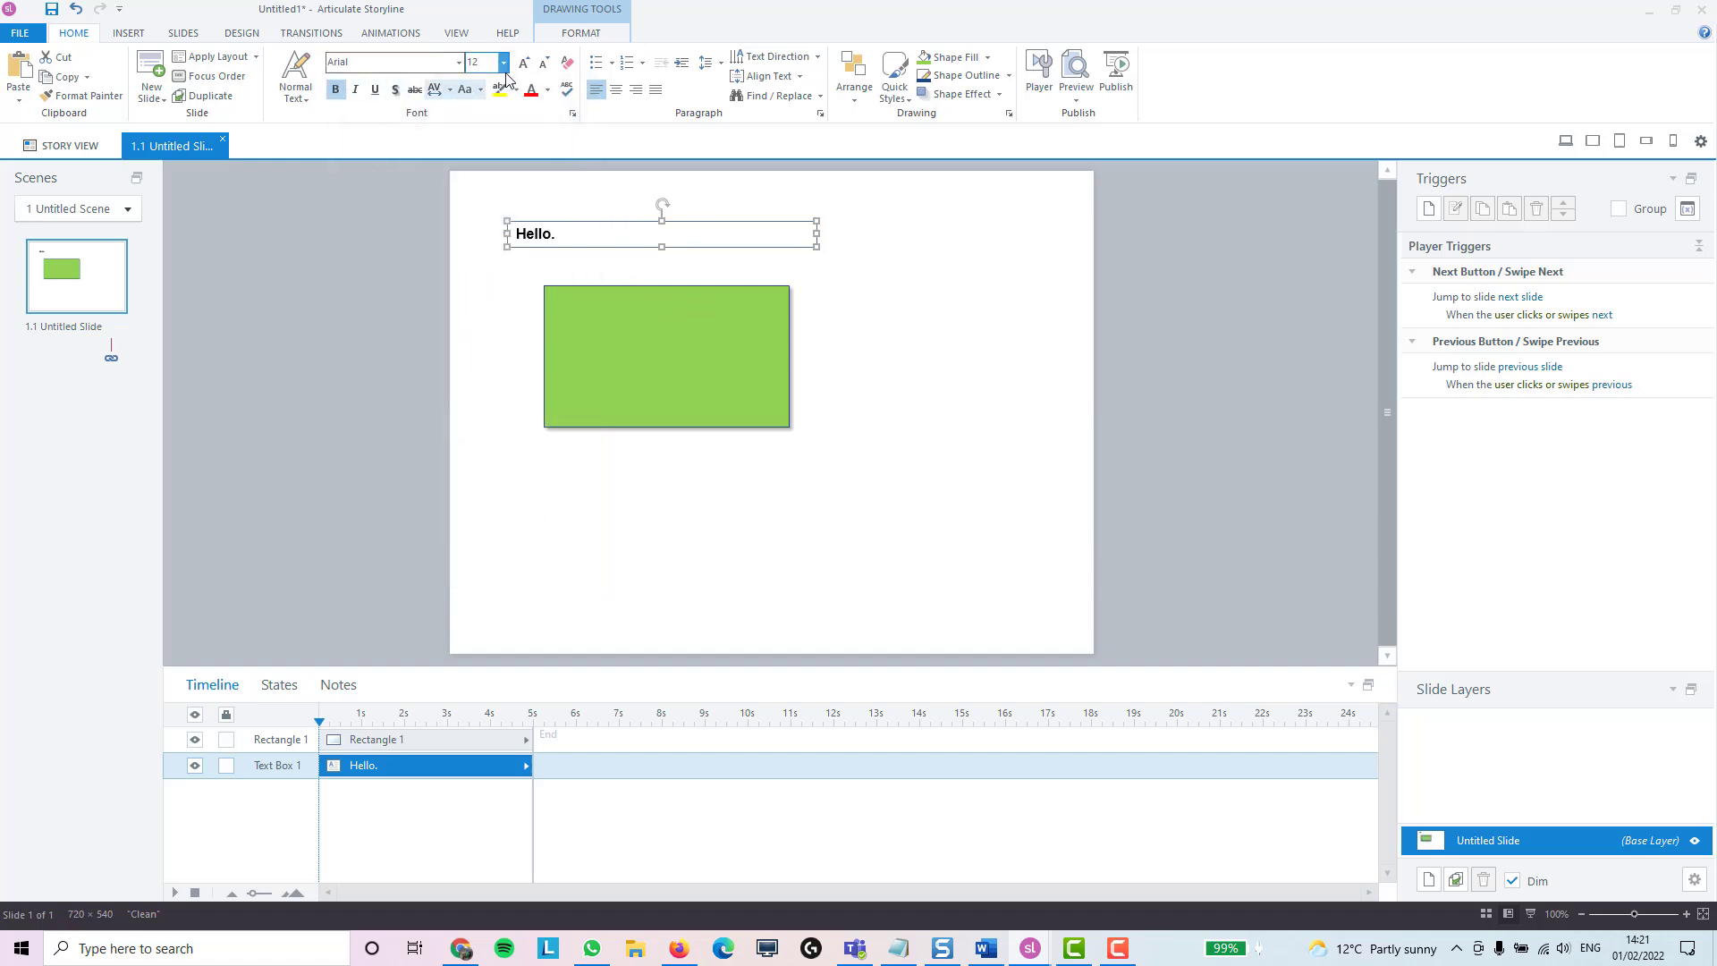
{"action": "left_click", "coordinate": [503, 62]}
{"action": "left_click", "coordinate": [479, 235]}
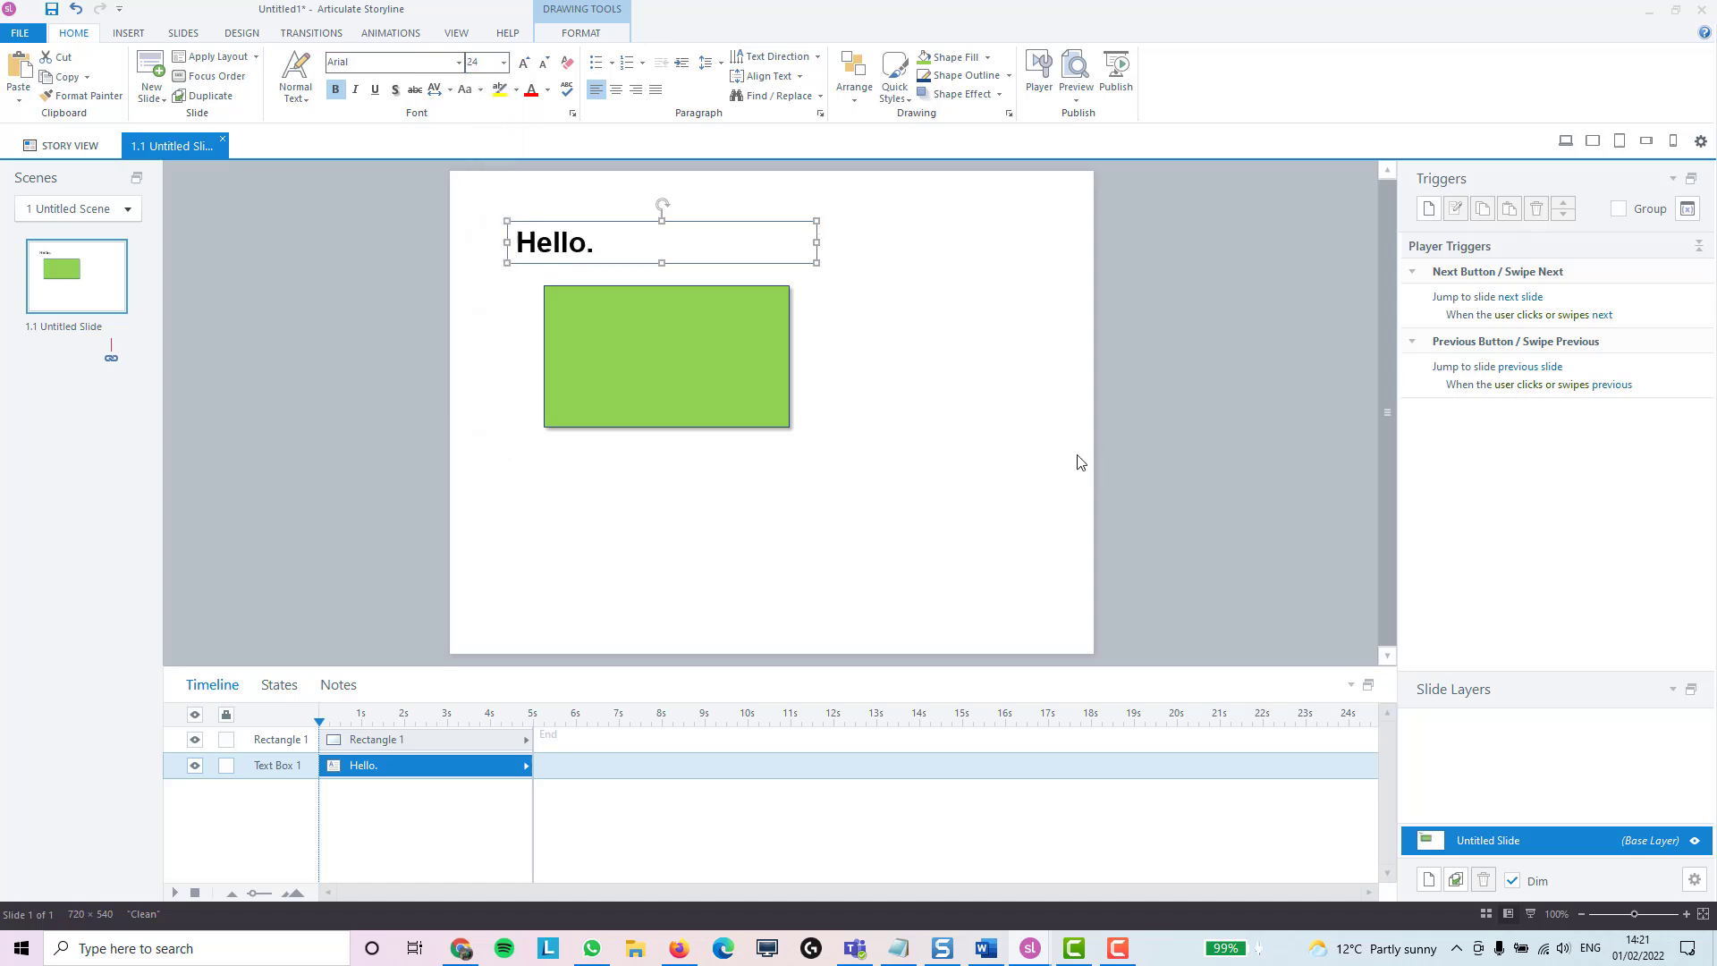
{"action": "left_click", "coordinate": [1076, 460]}
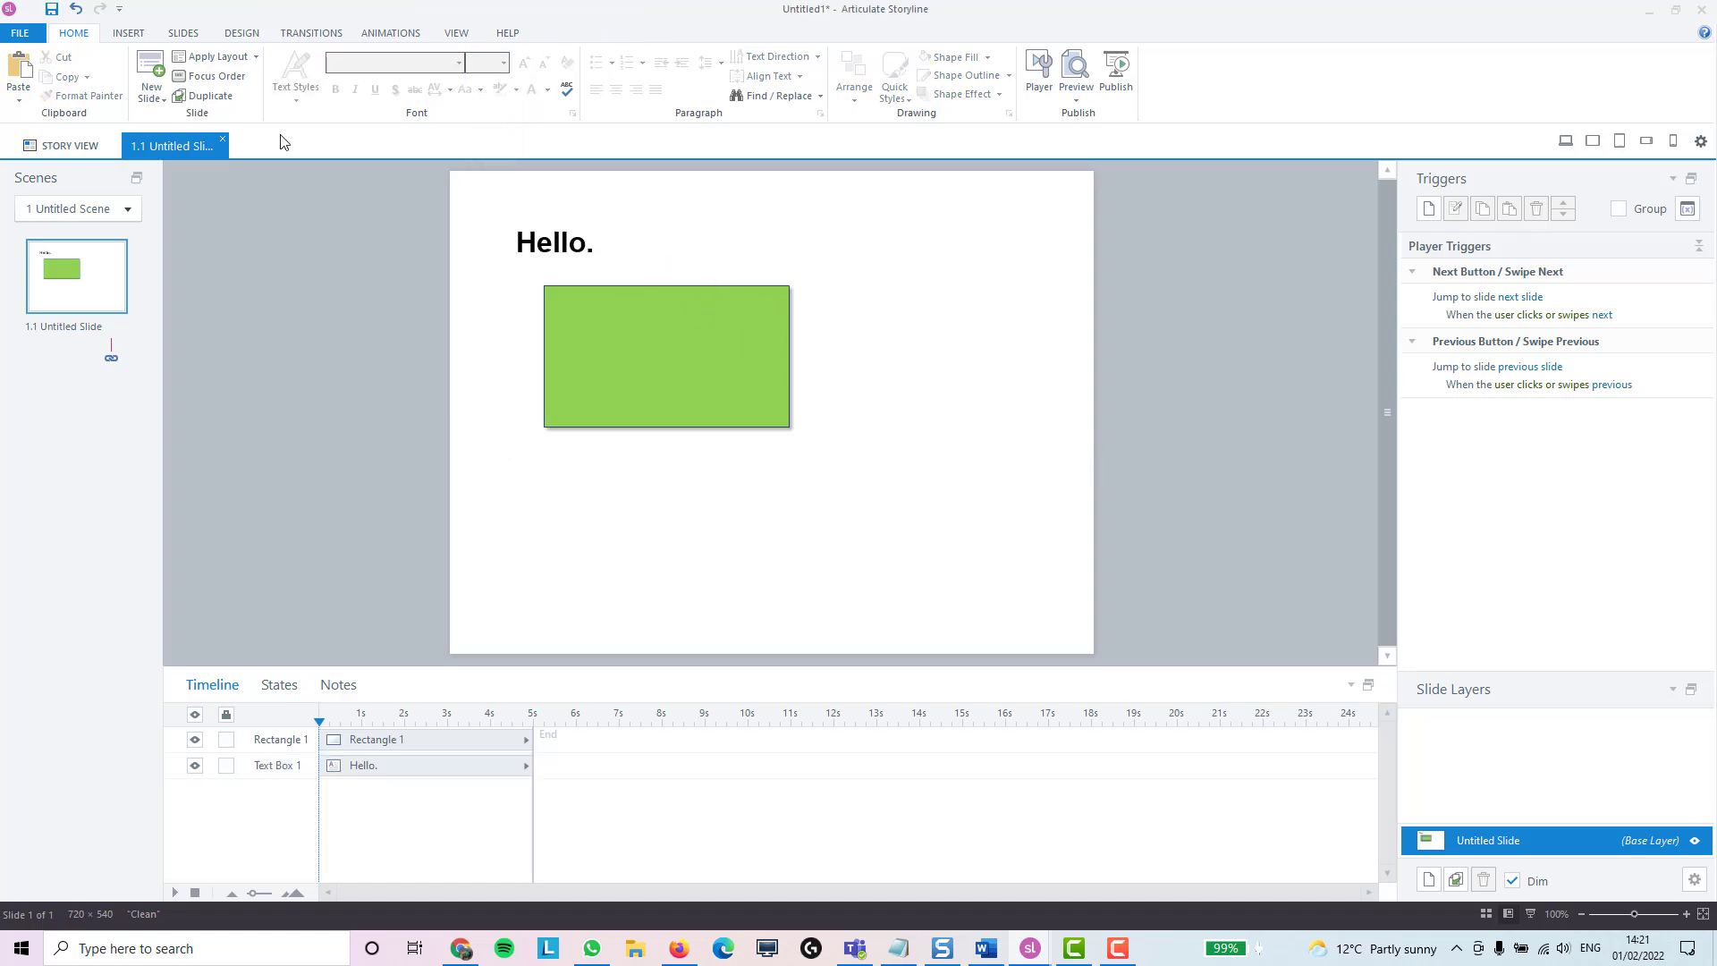
{"action": "left_click", "coordinate": [691, 367]}
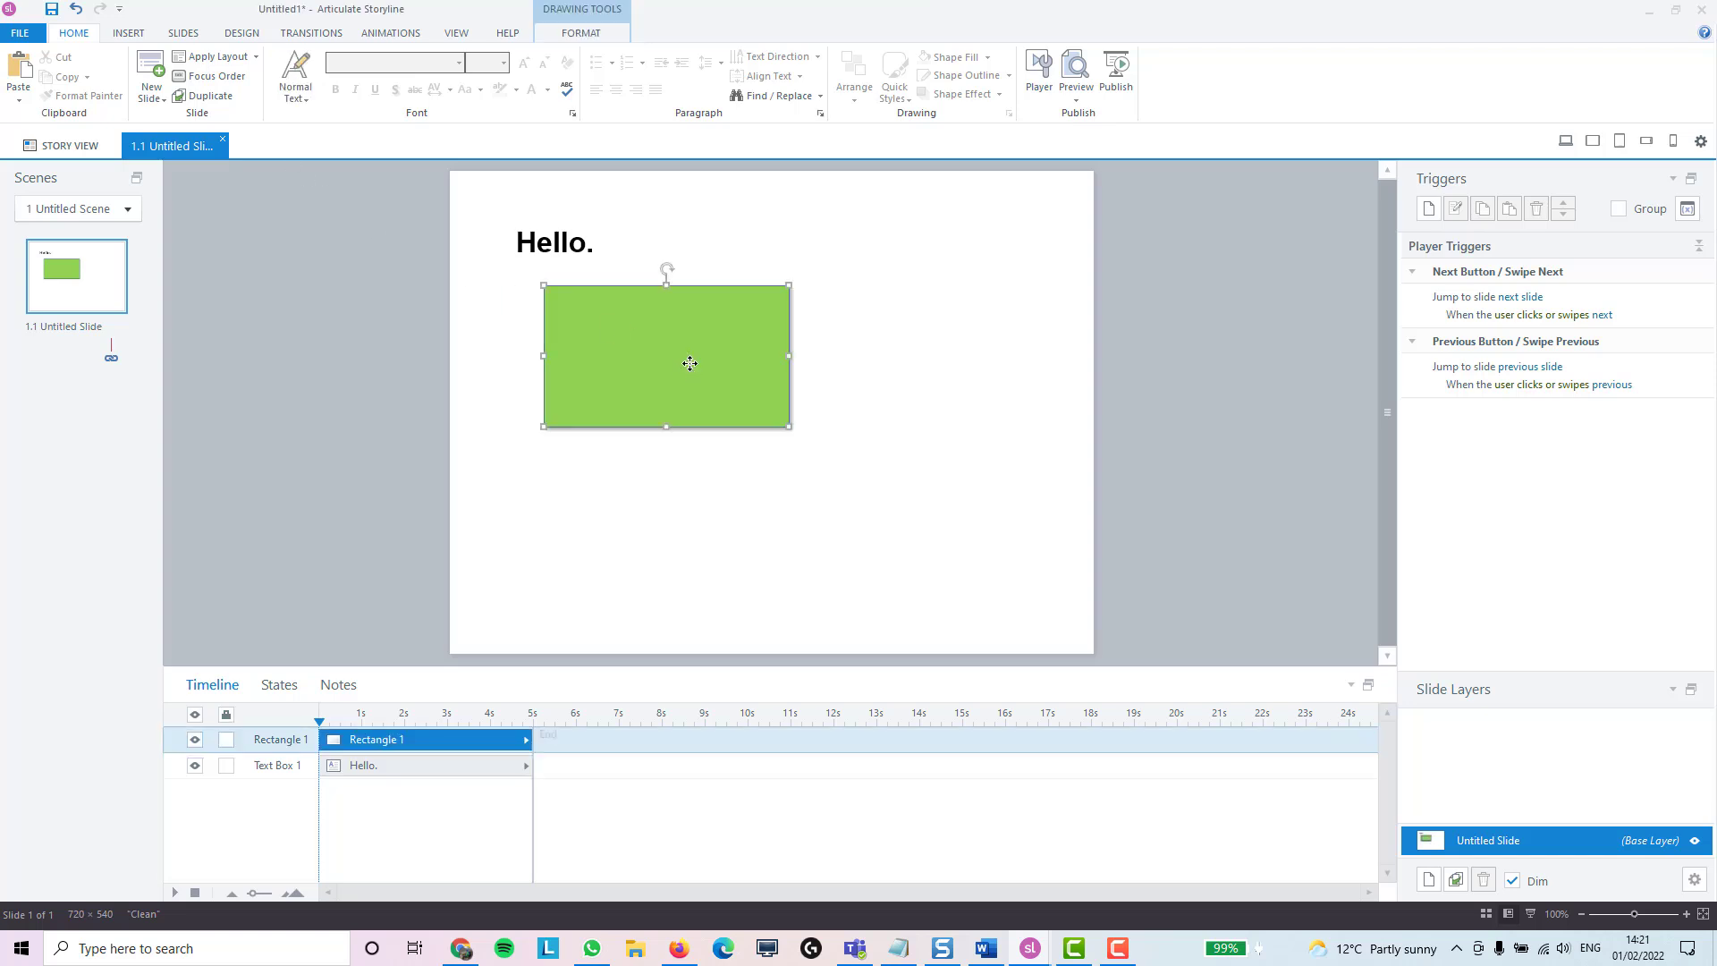
{"action": "left_click", "coordinate": [824, 380]}
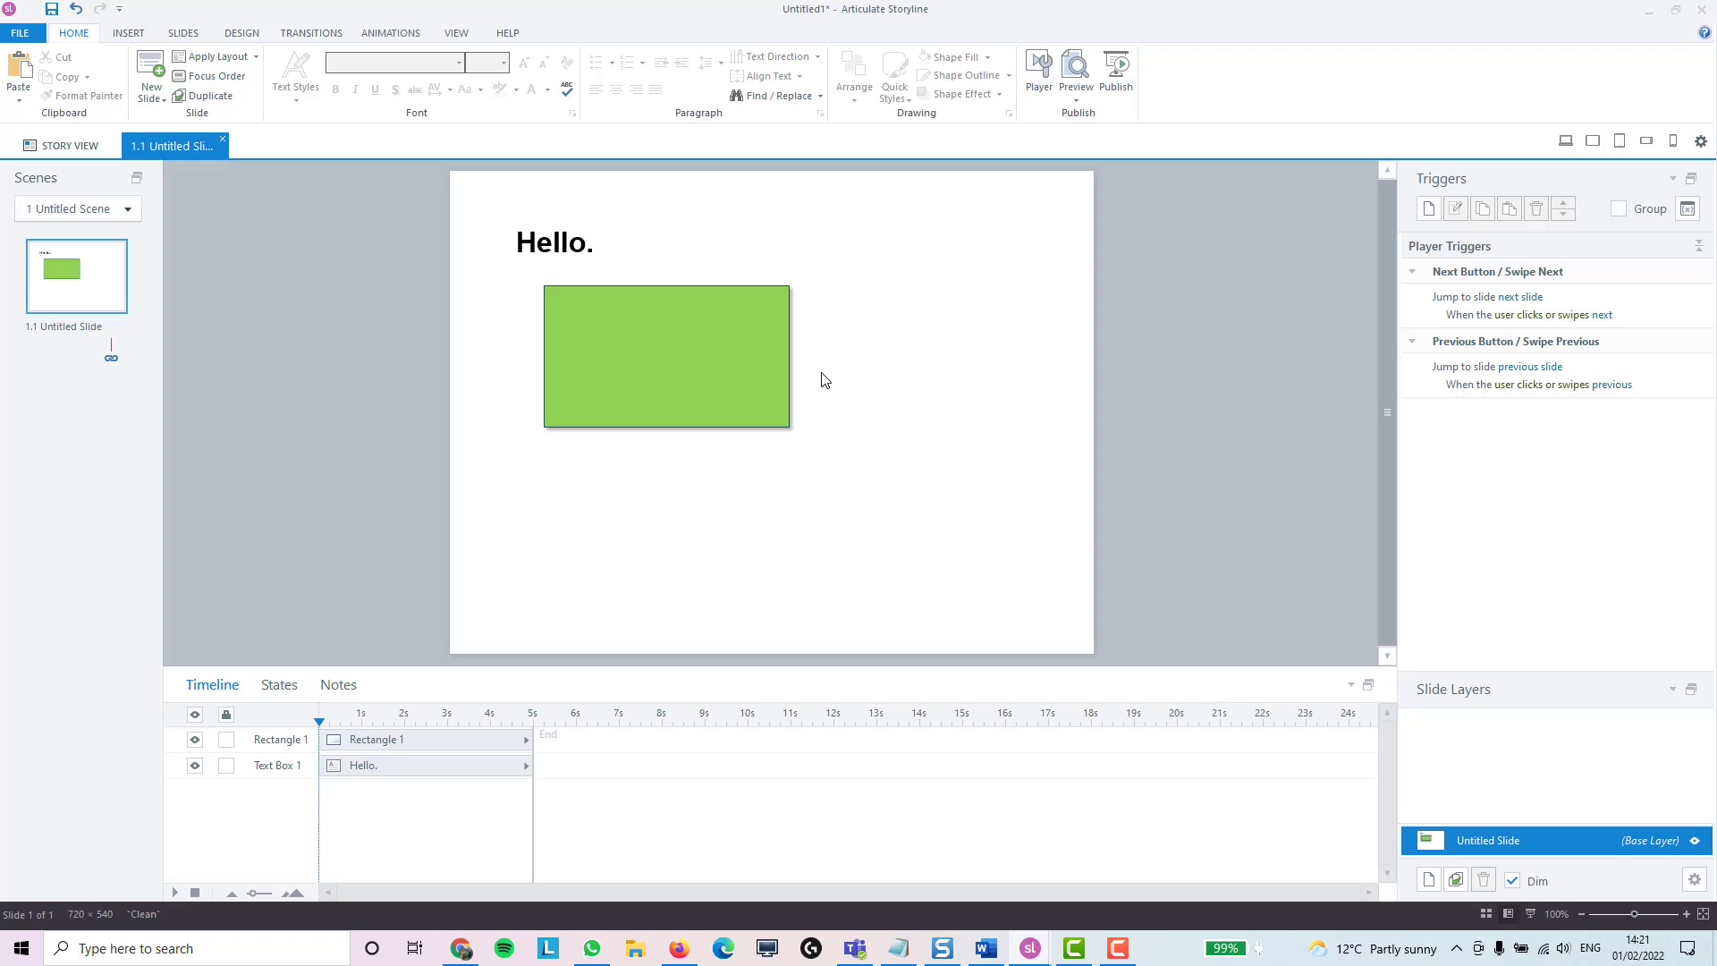
- Draw an oval speech bubble right of the rectangle, tail lower-left, reading 'Hello'
{"action": "left_click", "coordinate": [139, 38]}
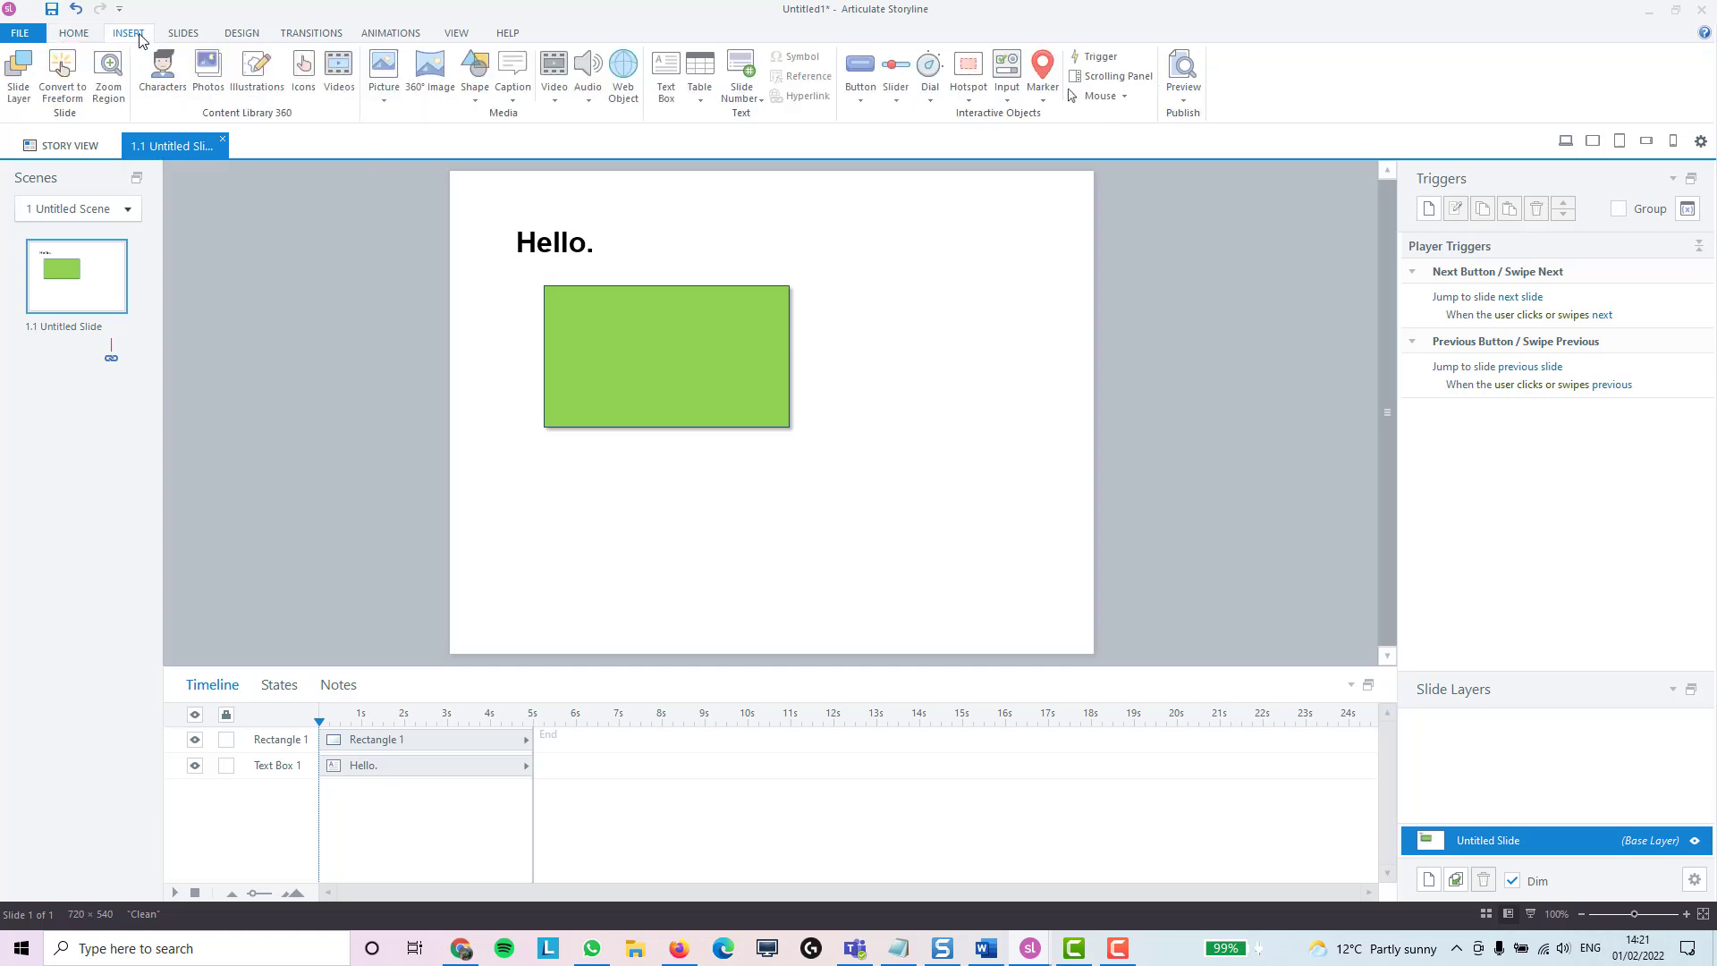
{"action": "left_click", "coordinate": [513, 78]}
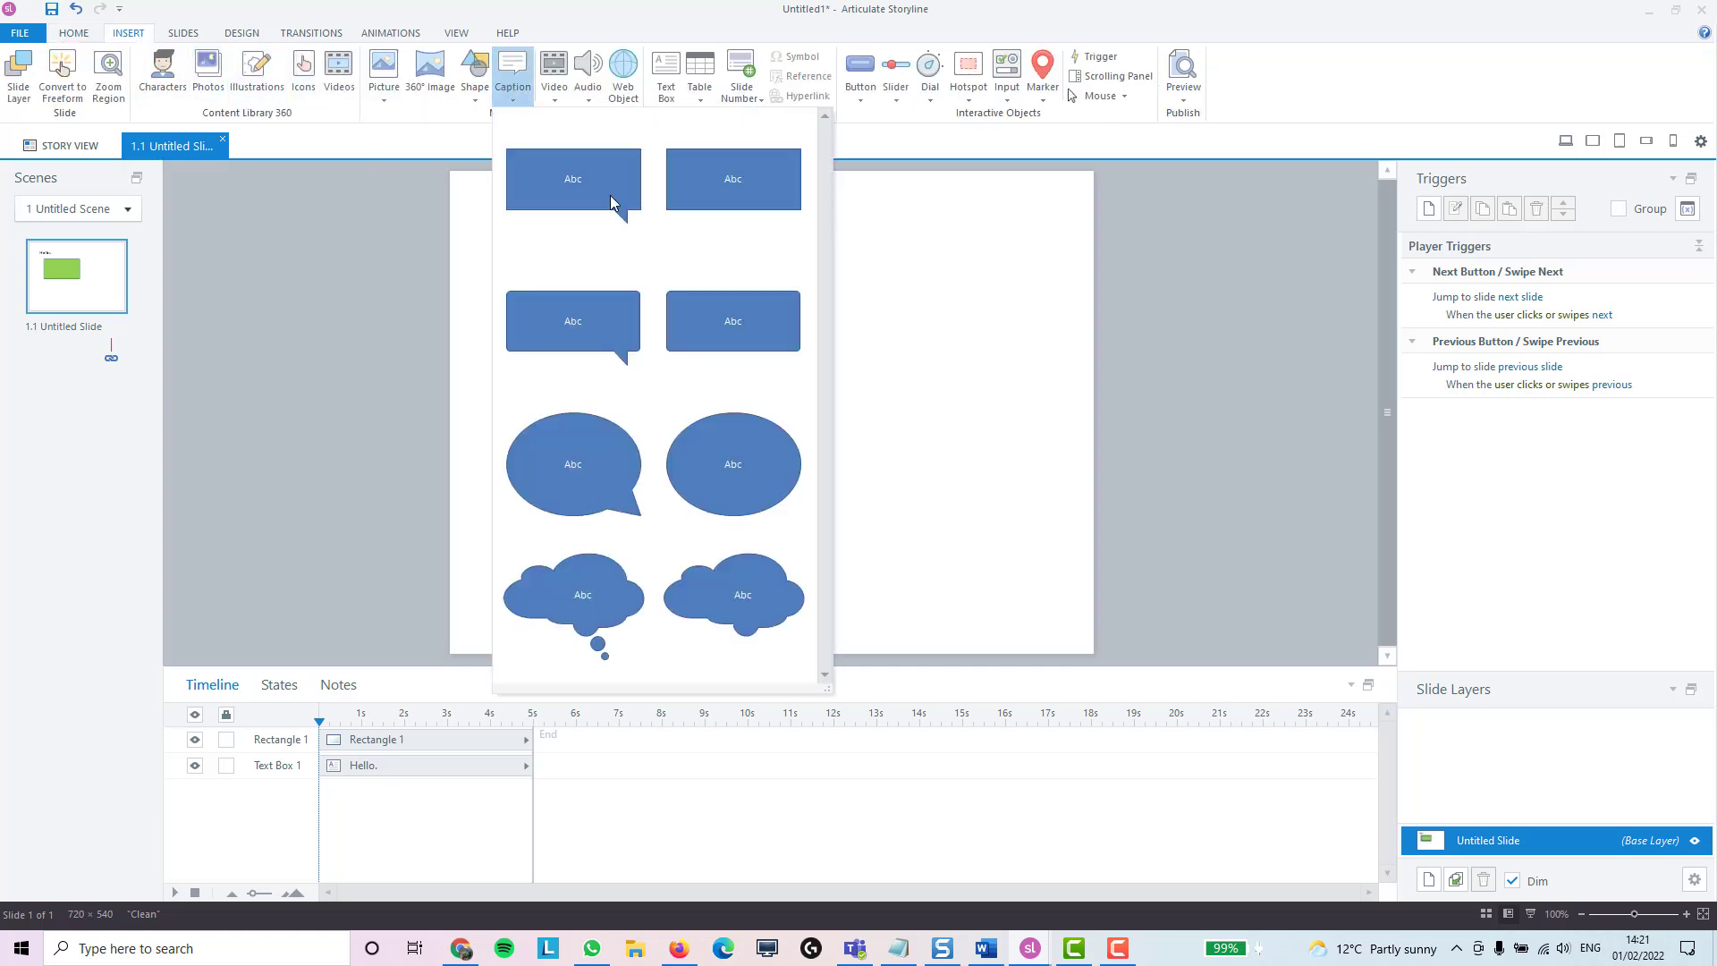
{"action": "left_click", "coordinate": [568, 462]}
{"action": "left_click_drag", "start_coordinate": [845, 445], "coordinate": [1049, 294]}
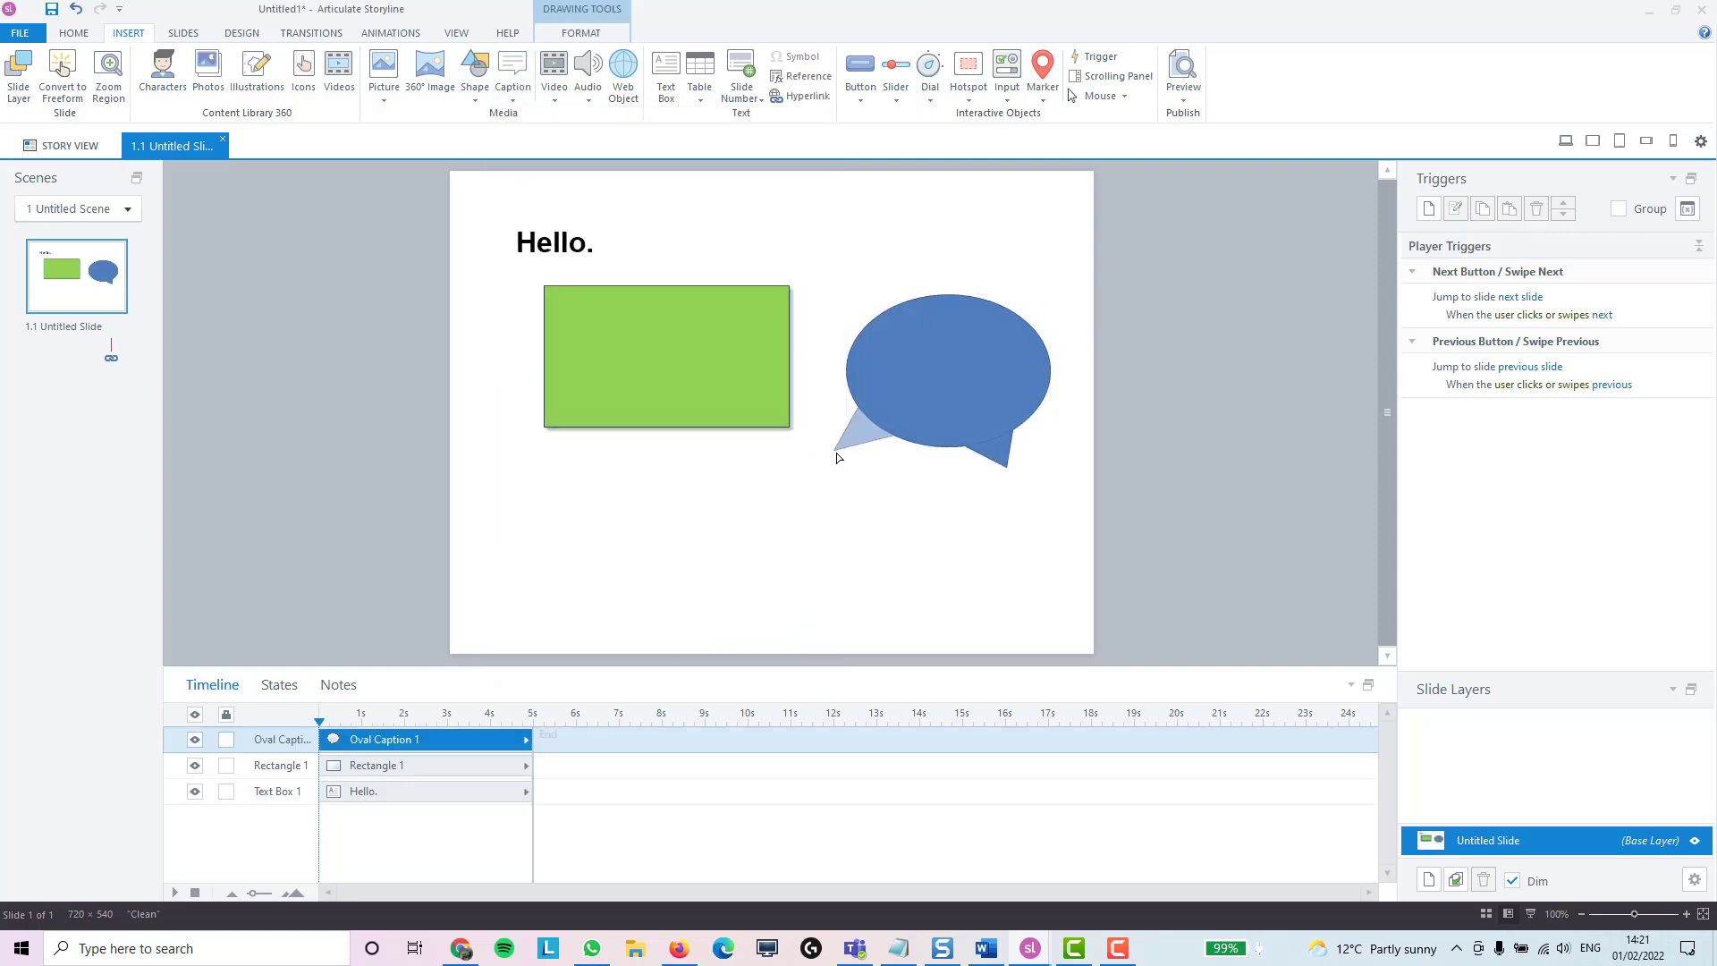
{"action": "left_click_drag", "start_coordinate": [836, 453], "coordinate": [836, 453]}
{"action": "type", "text": "Hello"}
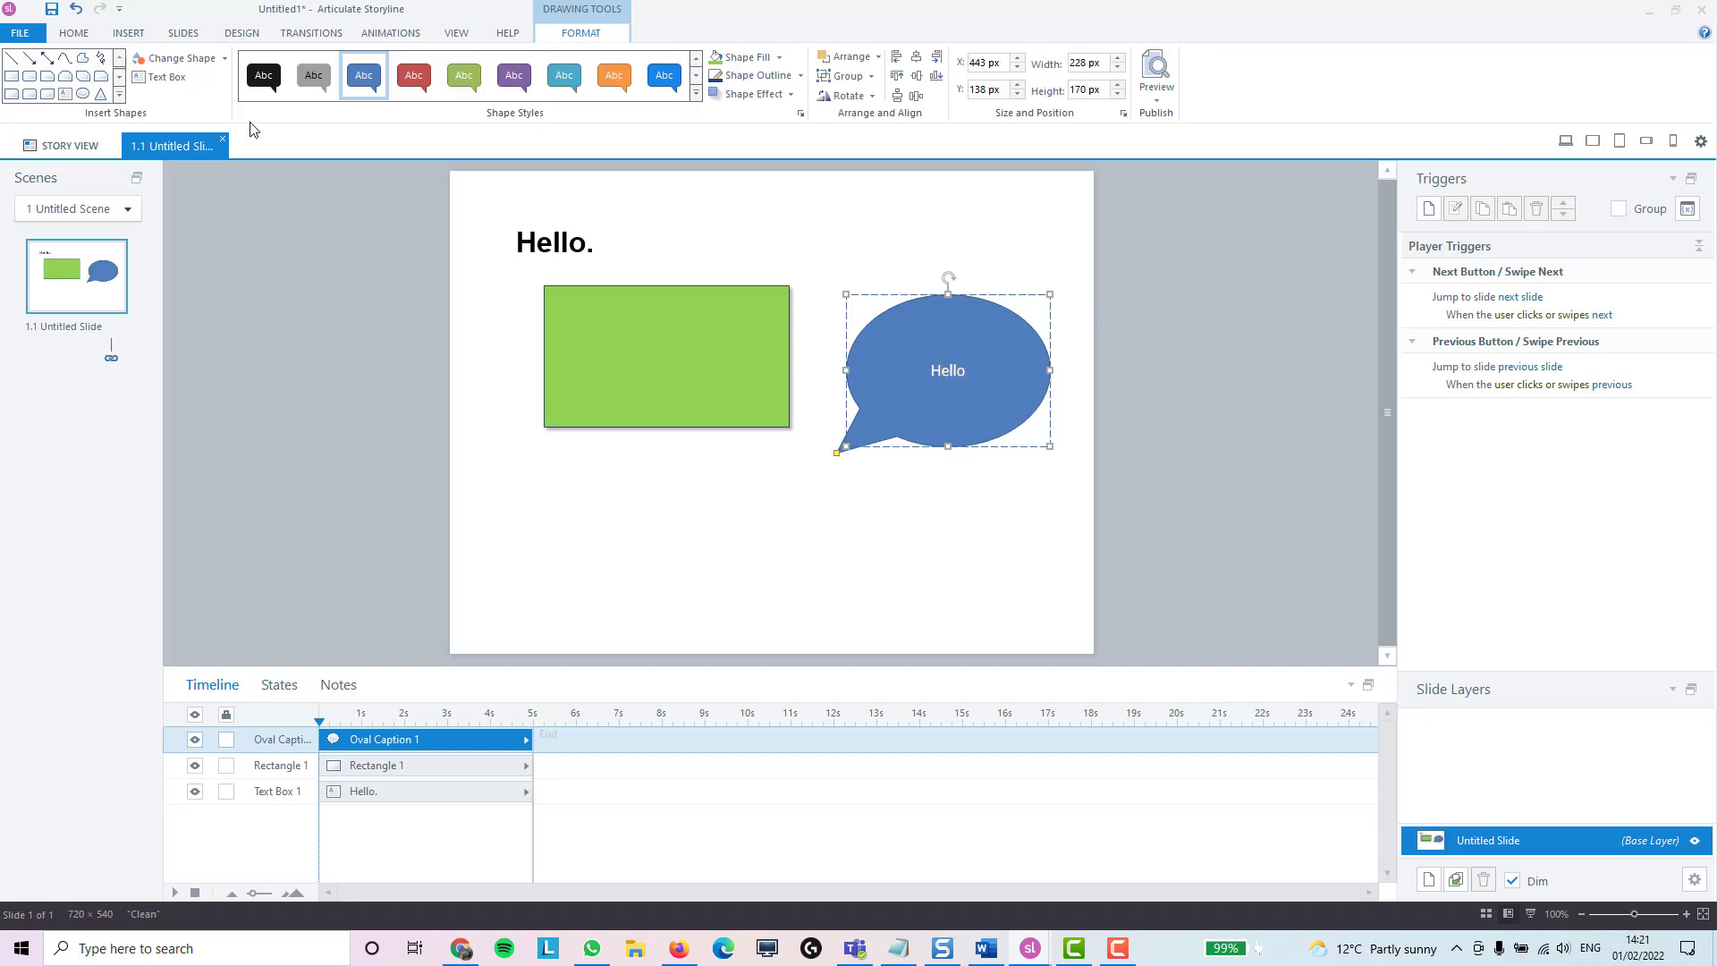
- Give the speech bubble a Fade entrance animation coming From Right
{"action": "left_click", "coordinate": [309, 36]}
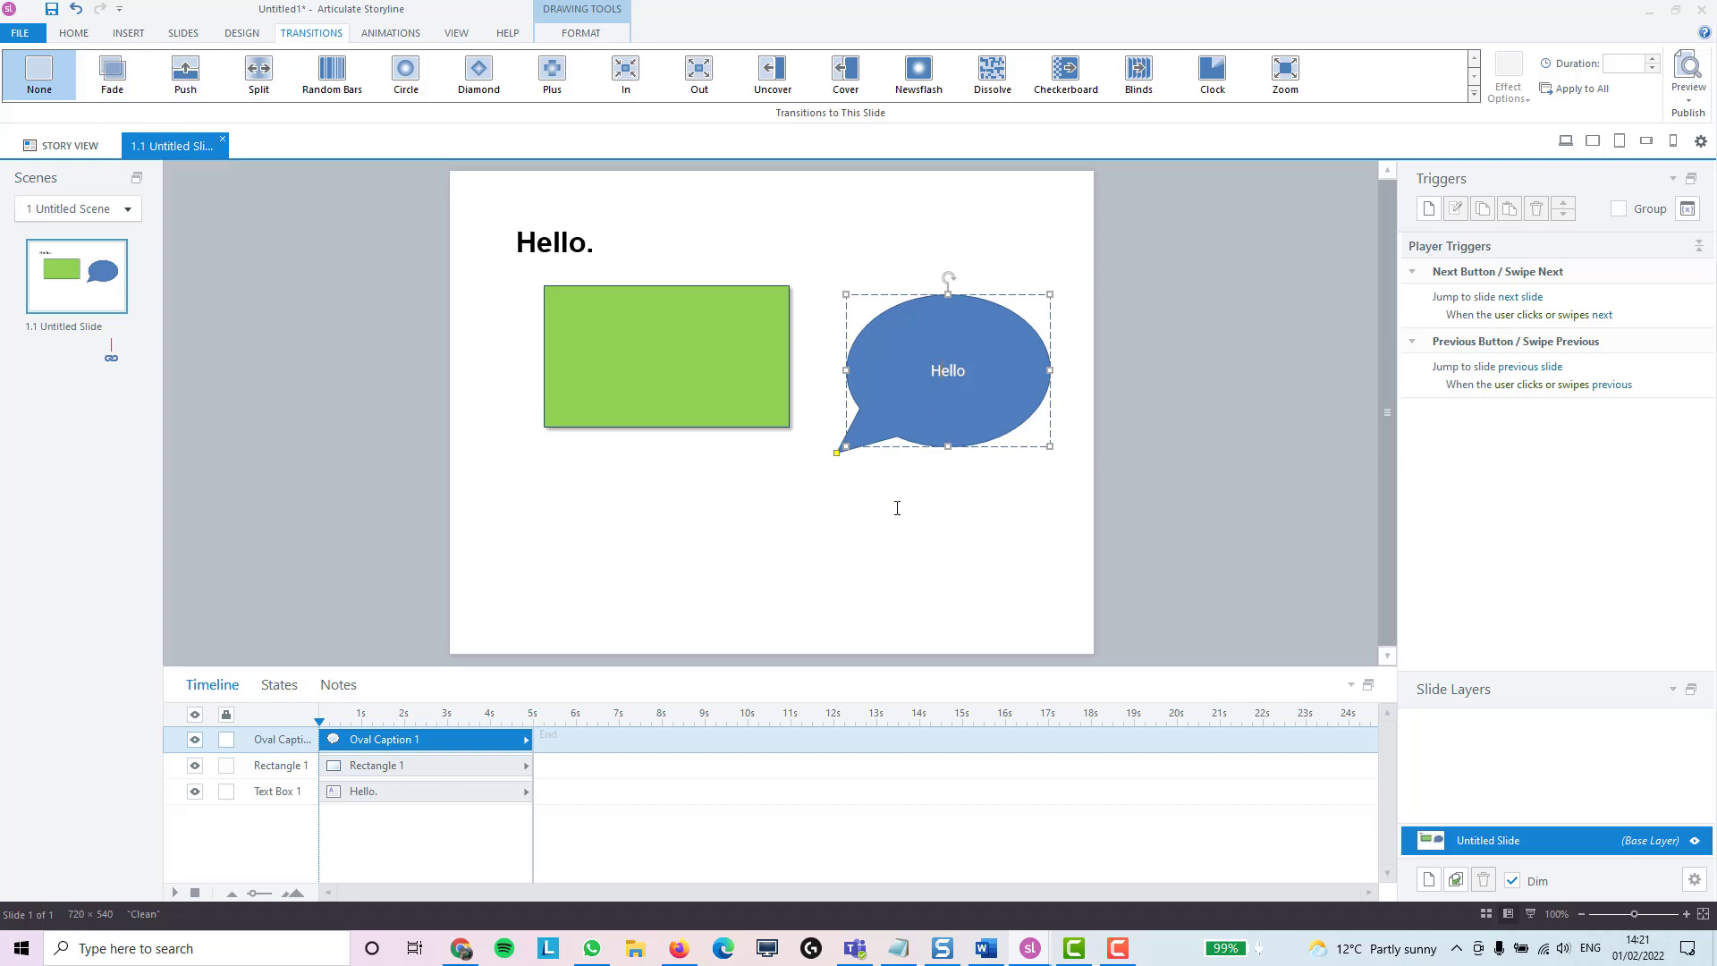
{"action": "left_click", "coordinate": [918, 470]}
{"action": "left_click", "coordinate": [901, 440]}
{"action": "left_click", "coordinate": [391, 33]}
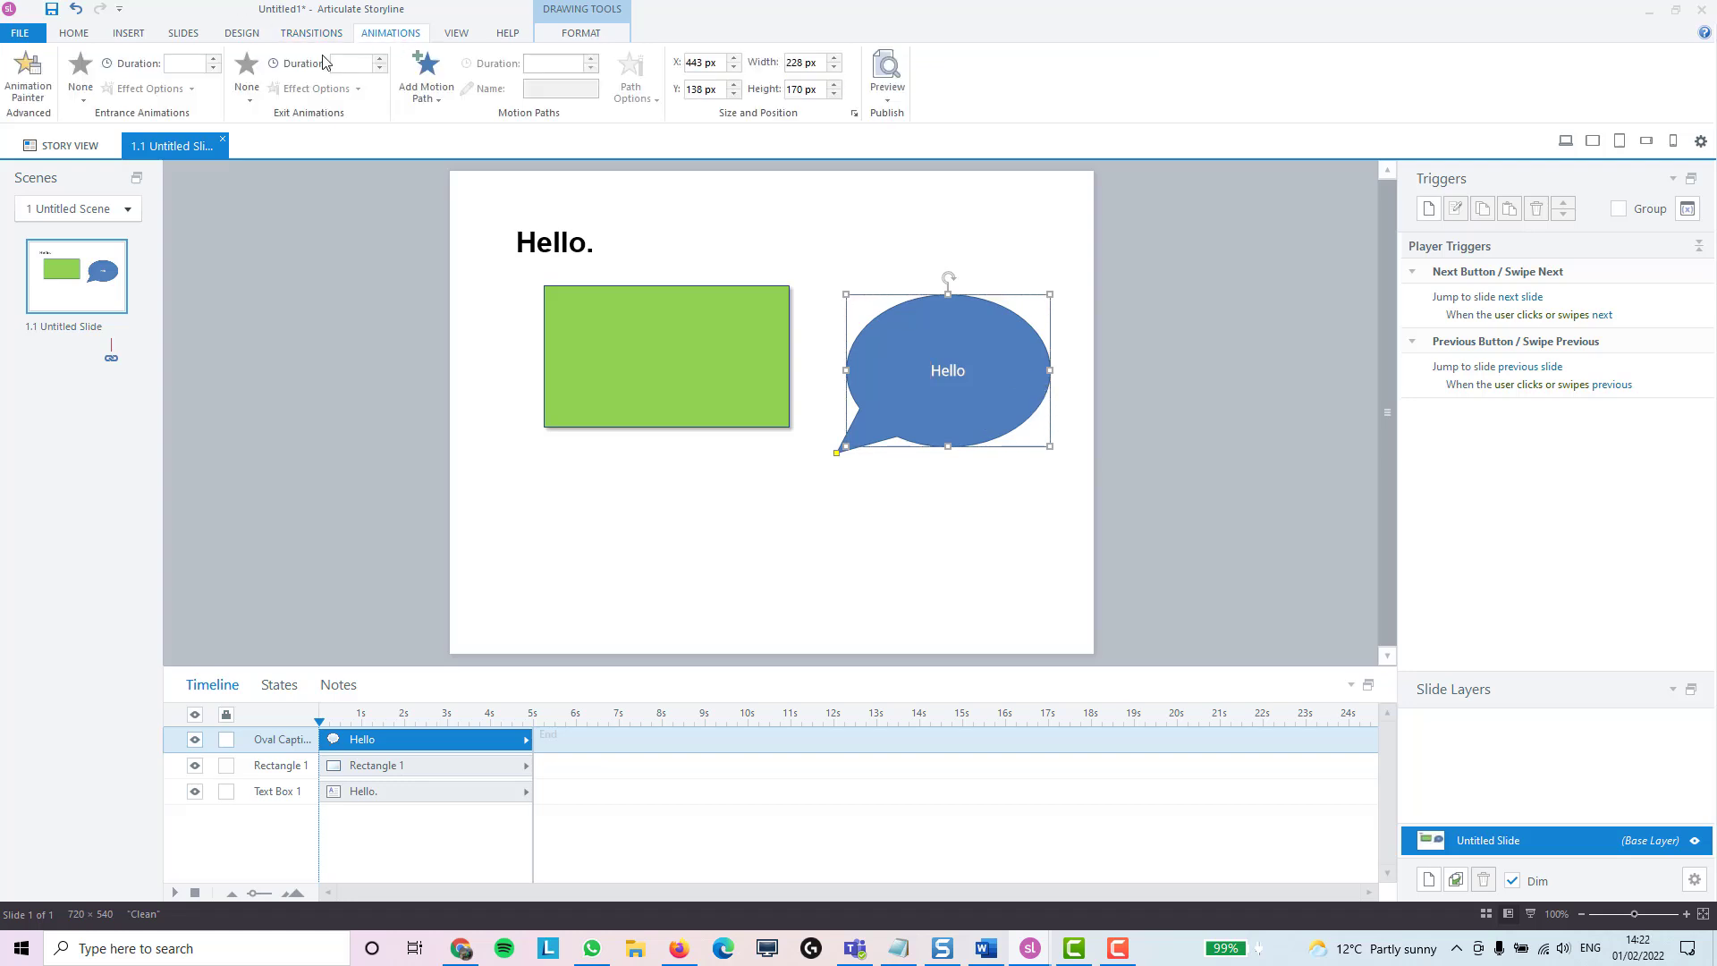
{"action": "left_click", "coordinate": [81, 76]}
{"action": "left_click", "coordinate": [183, 126]}
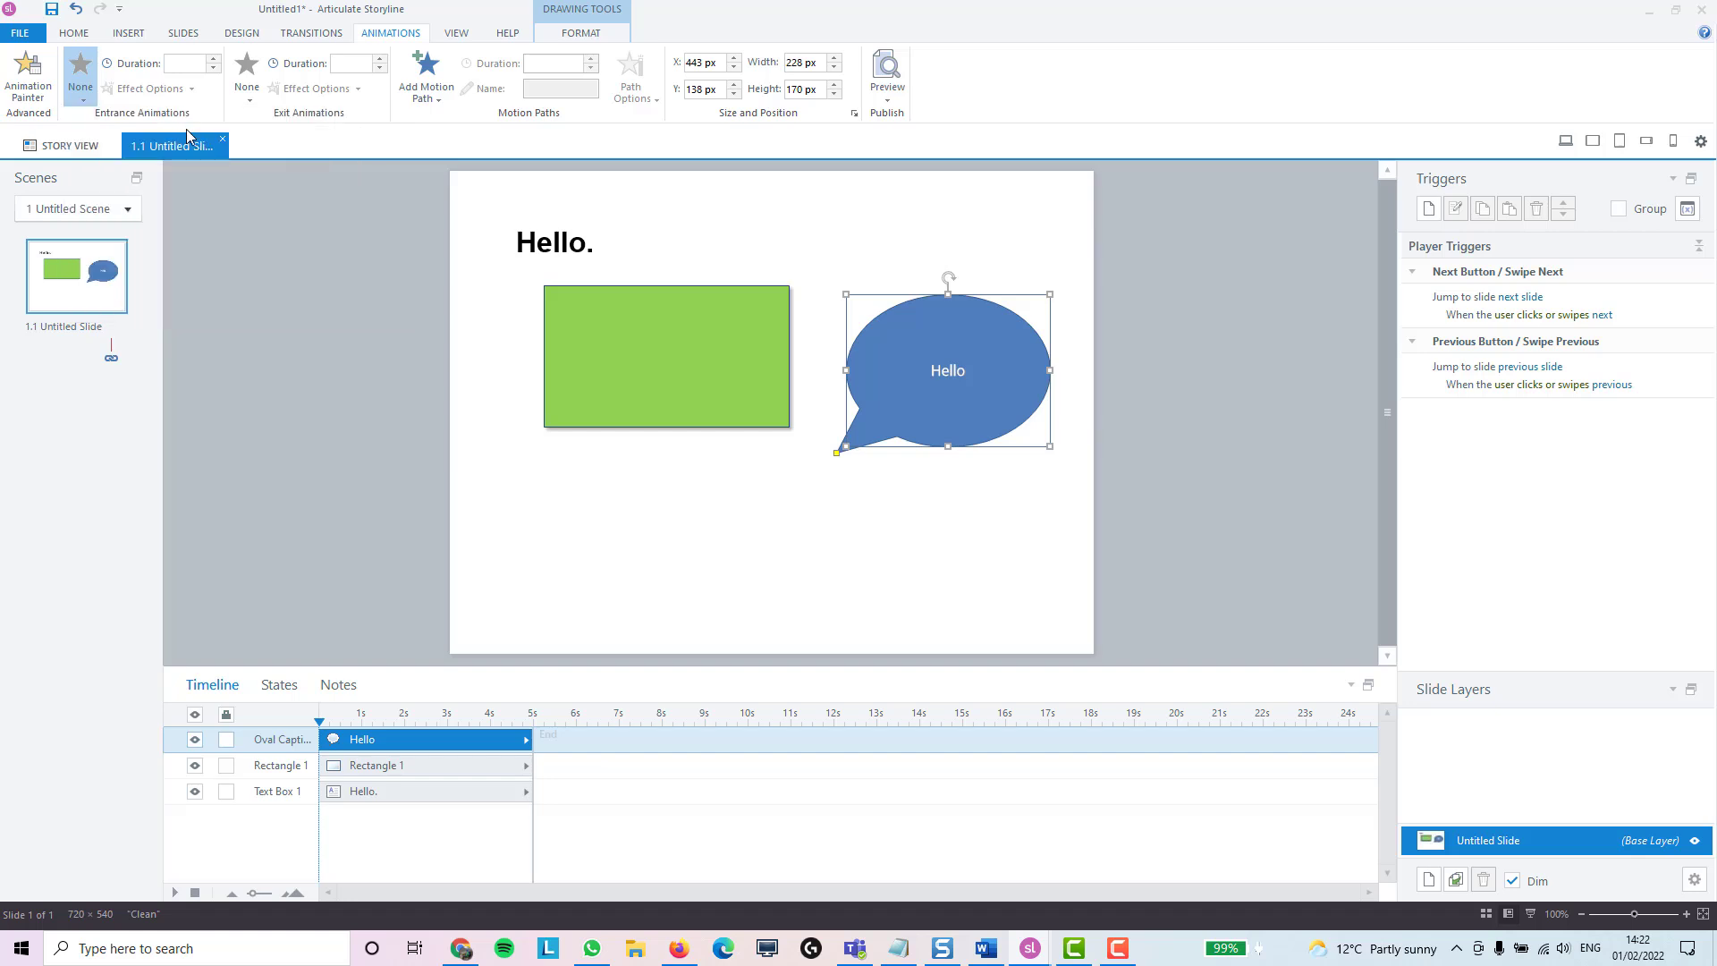
{"action": "left_click", "coordinate": [190, 90]}
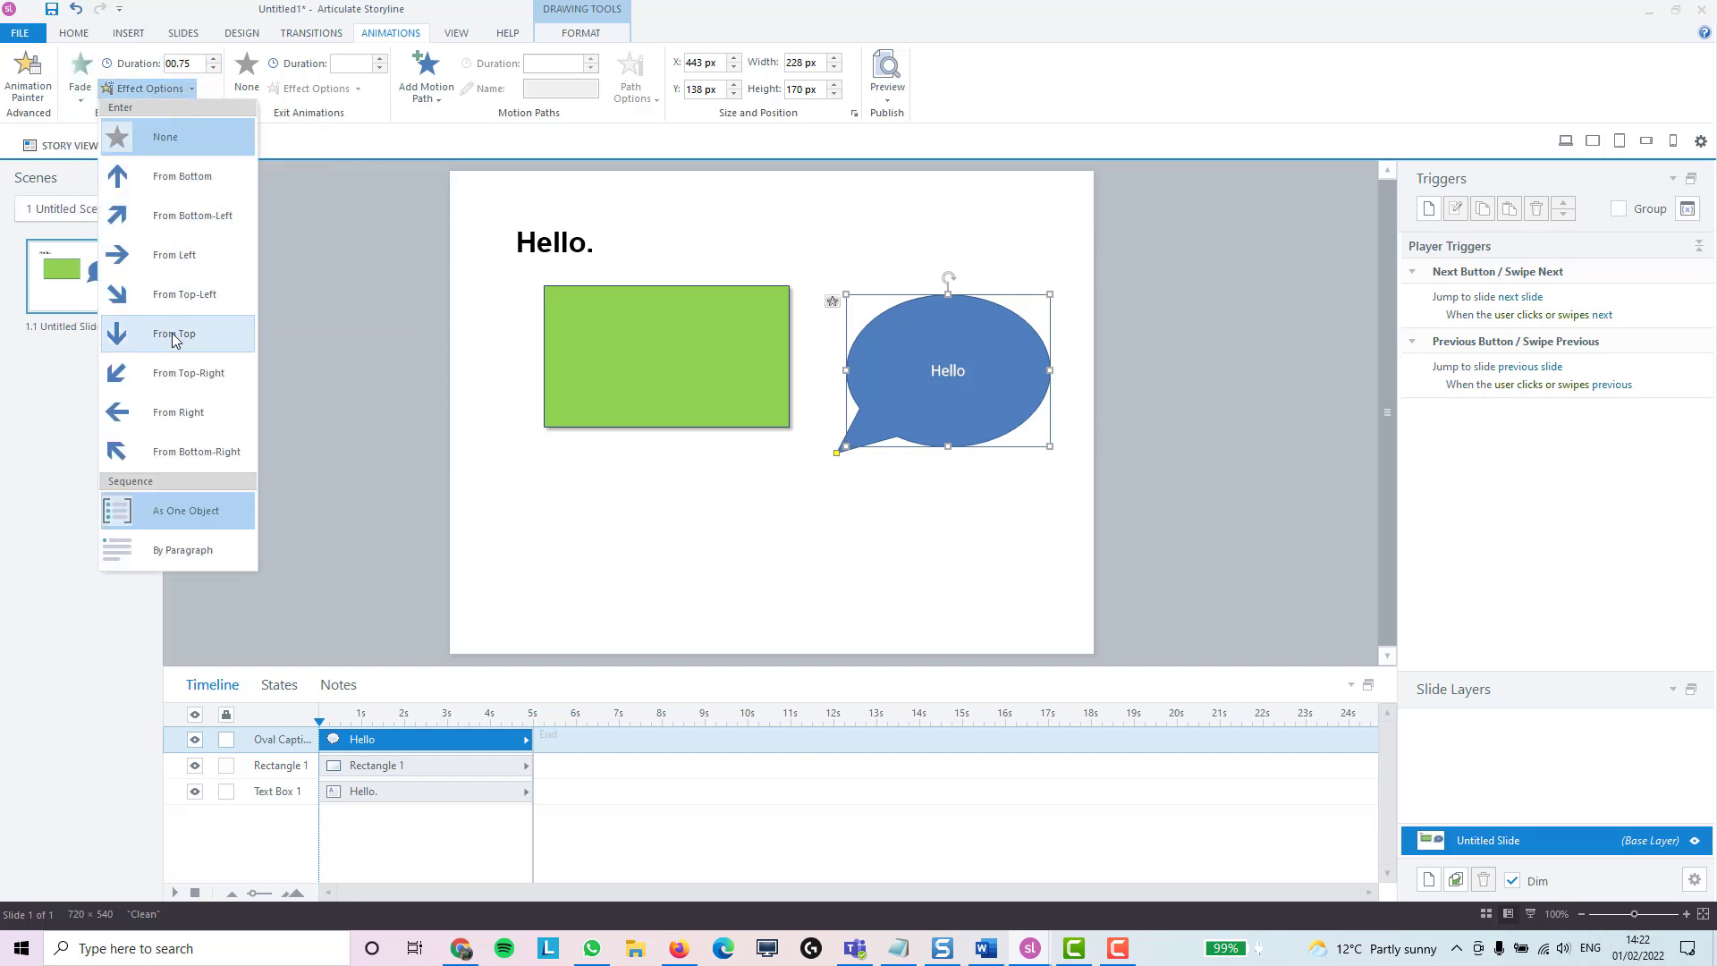
{"action": "left_click", "coordinate": [174, 414]}
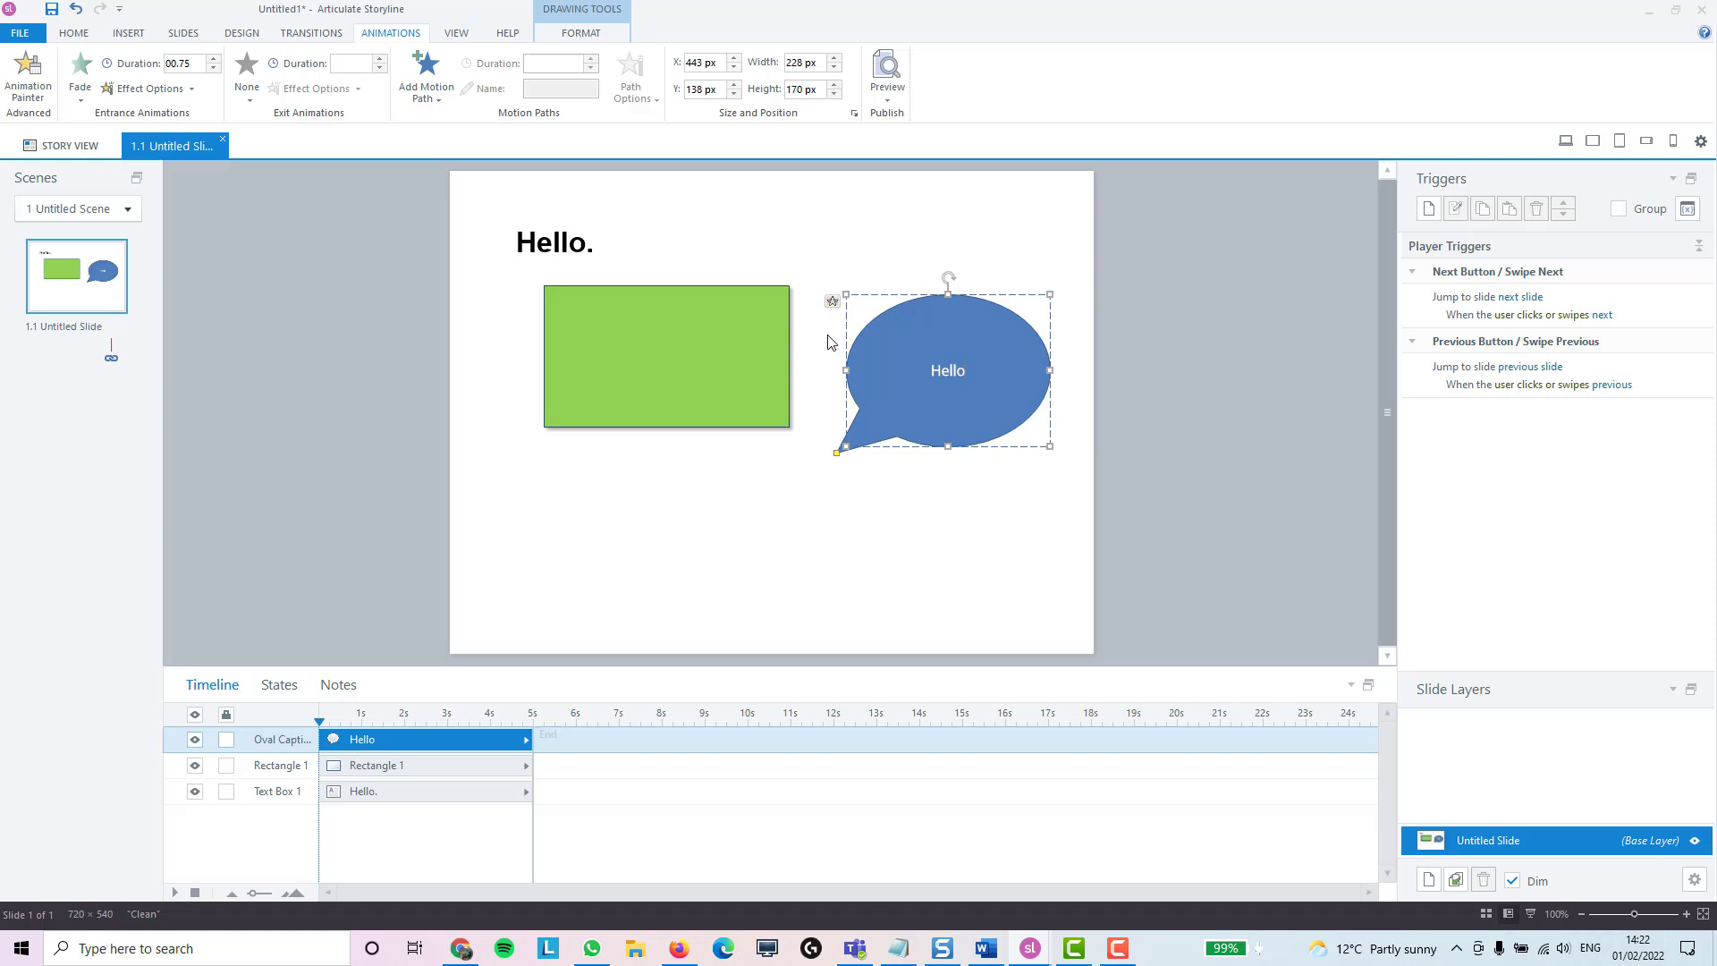
{"action": "left_click", "coordinate": [722, 534]}
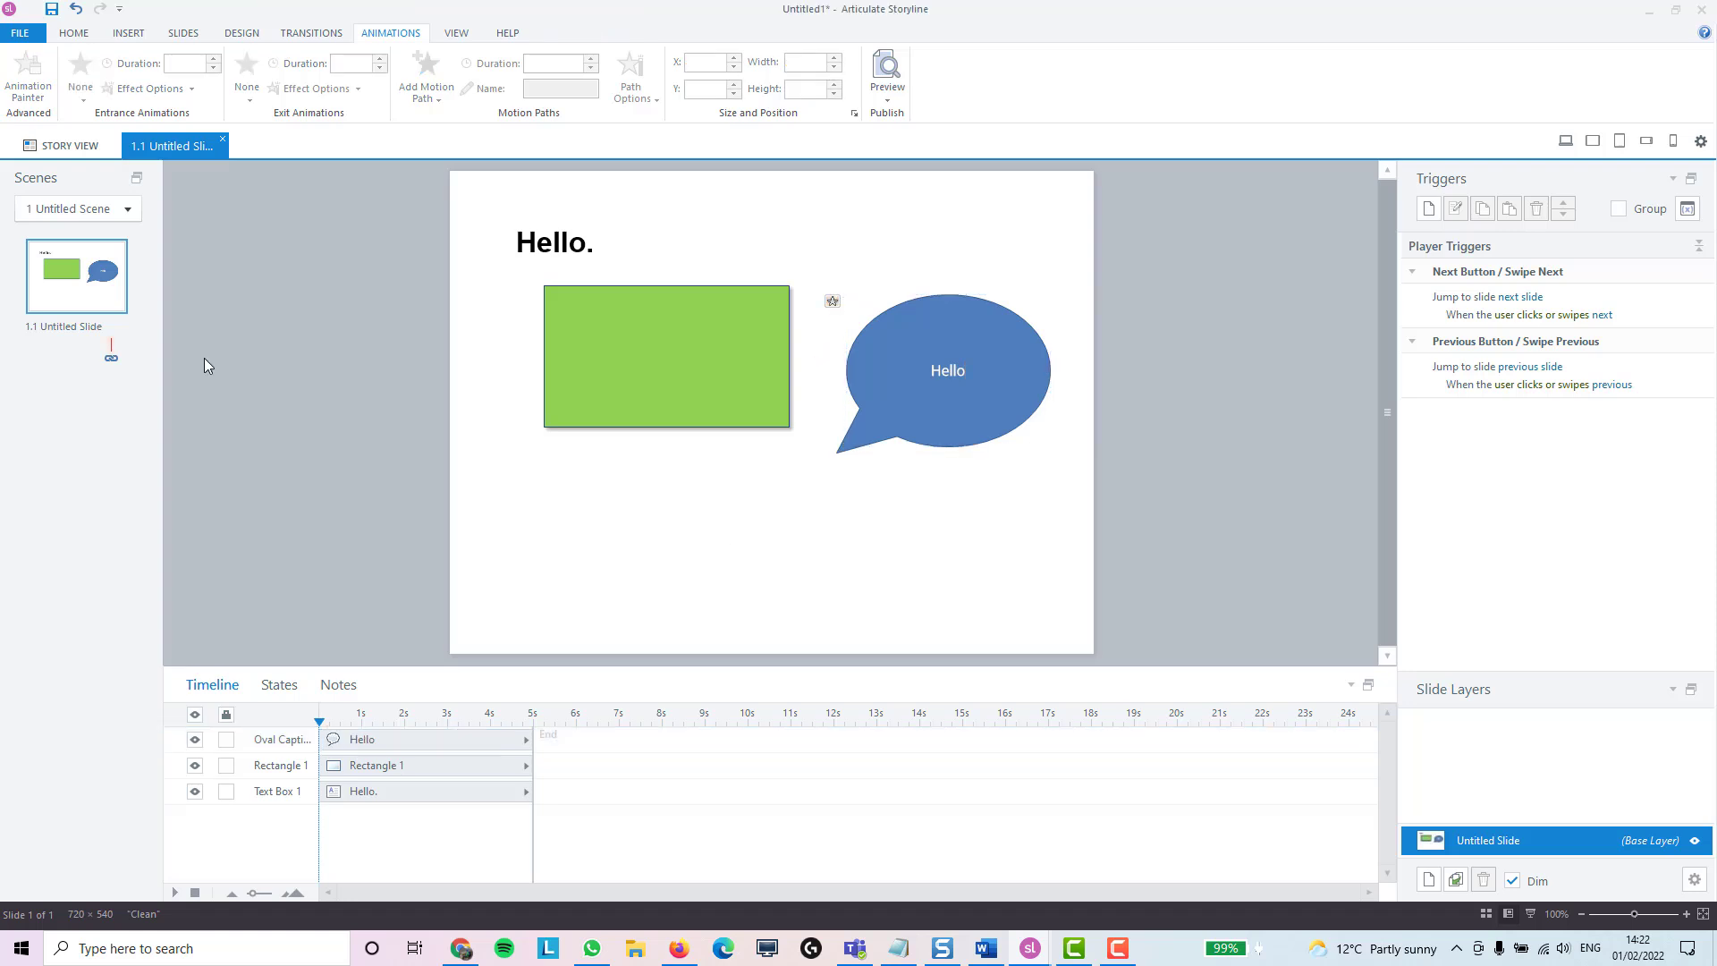
- Insert a new Title and Content slide after slide 1.1
{"action": "left_click", "coordinate": [111, 359]}
{"action": "mouse_move", "coordinate": [177, 396]}
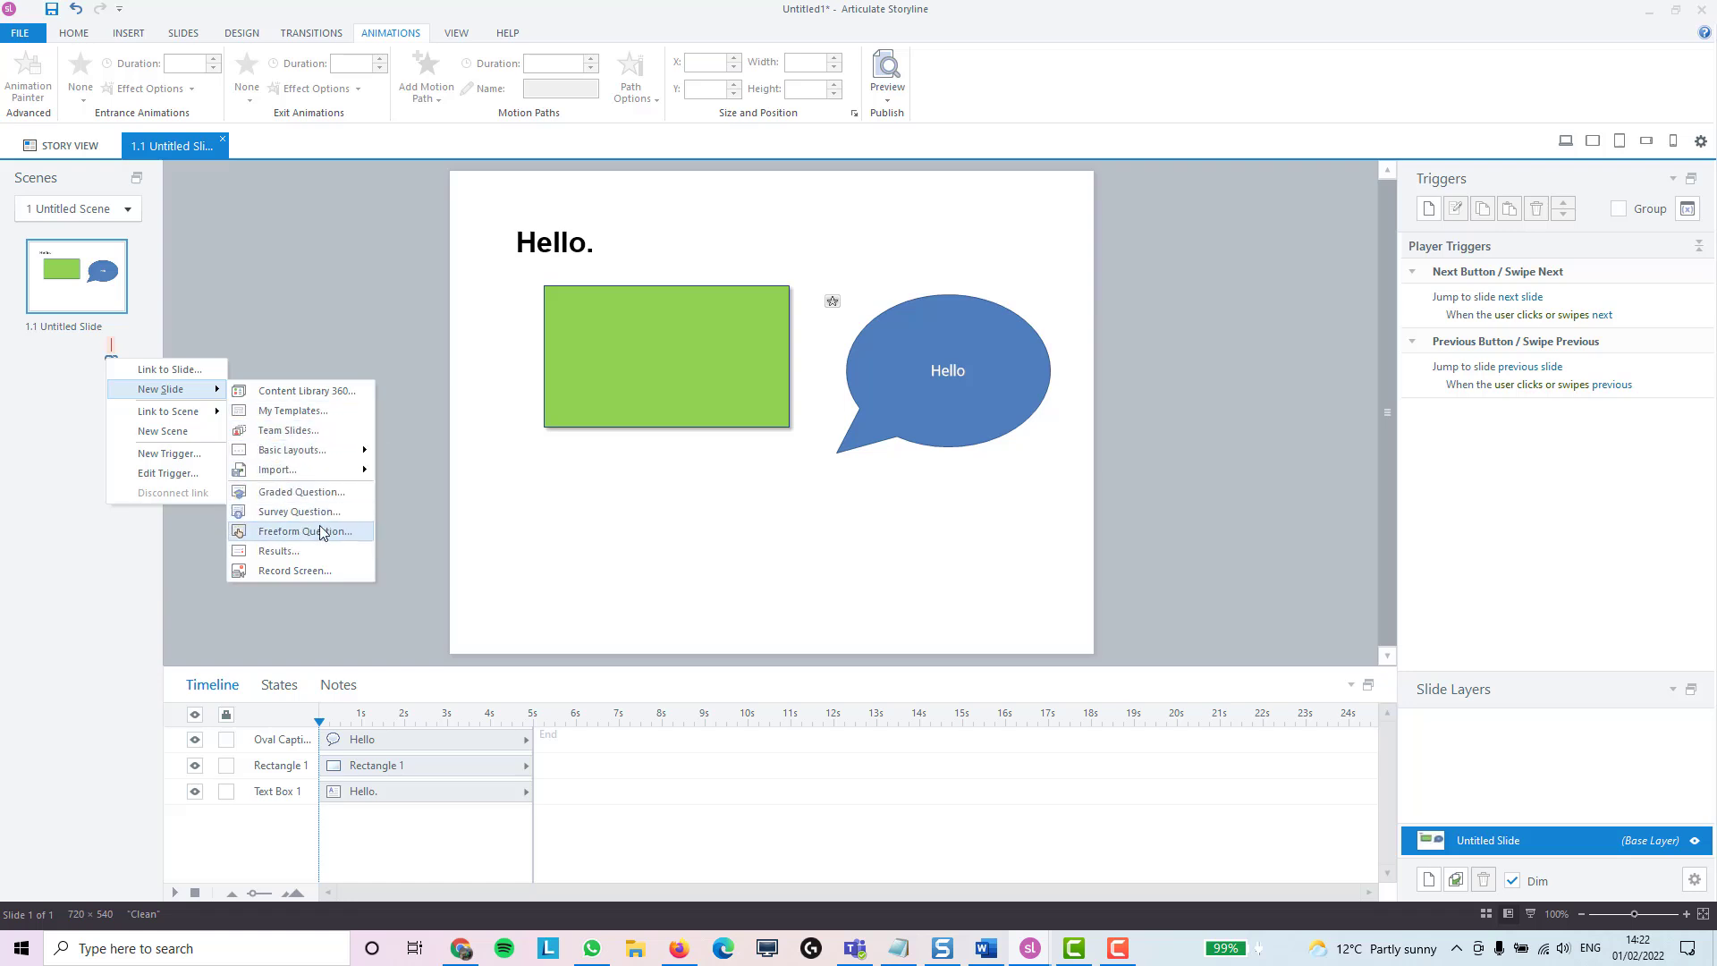
{"action": "mouse_move", "coordinate": [329, 455]}
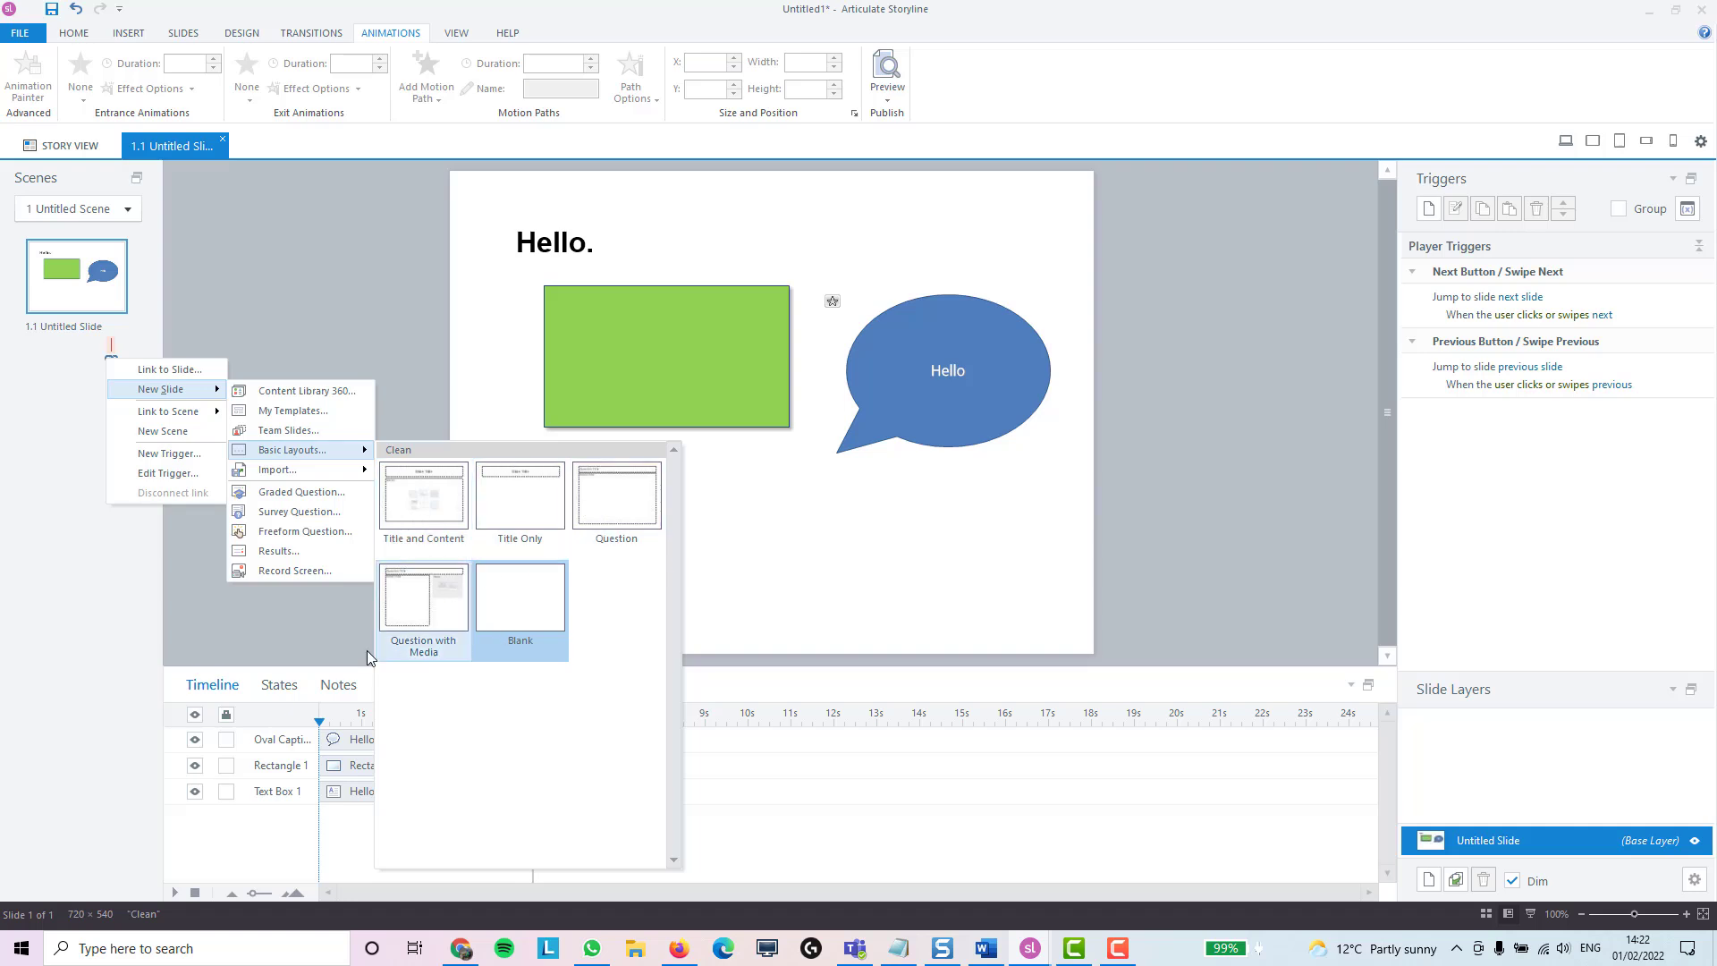
{"action": "left_click", "coordinate": [431, 511]}
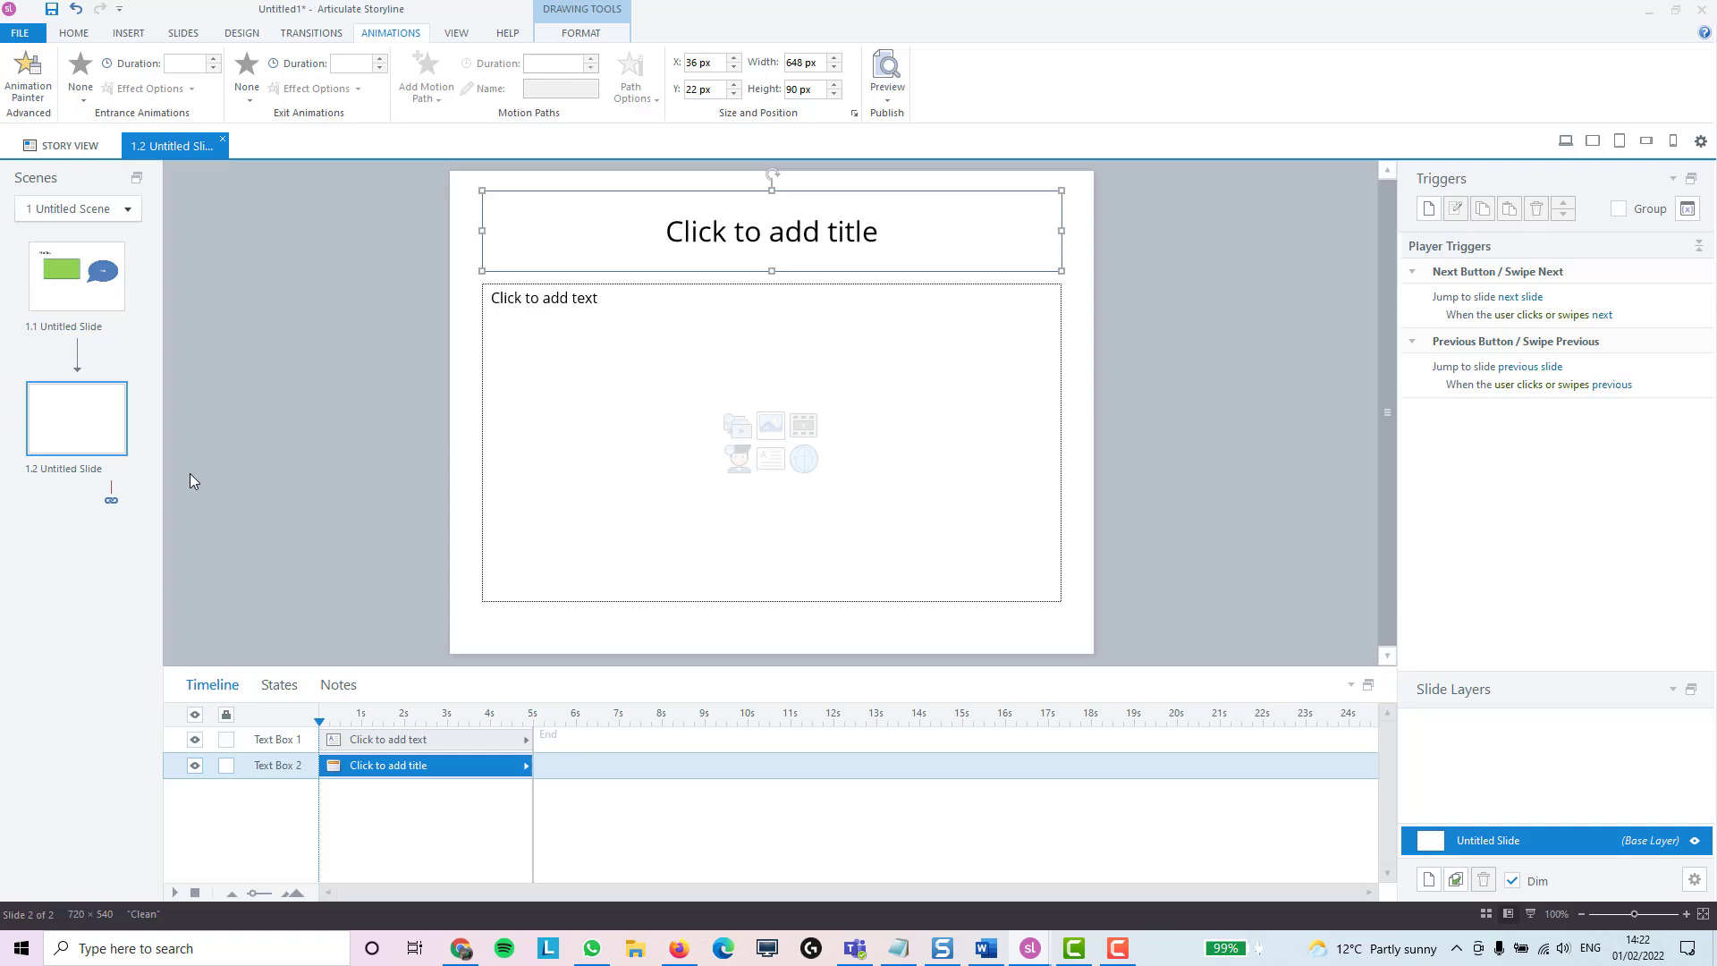
- Title slide 1.2 'Page 1 - Intro' and enter 'Hello.' in its content box
{"action": "left_click", "coordinate": [809, 239]}
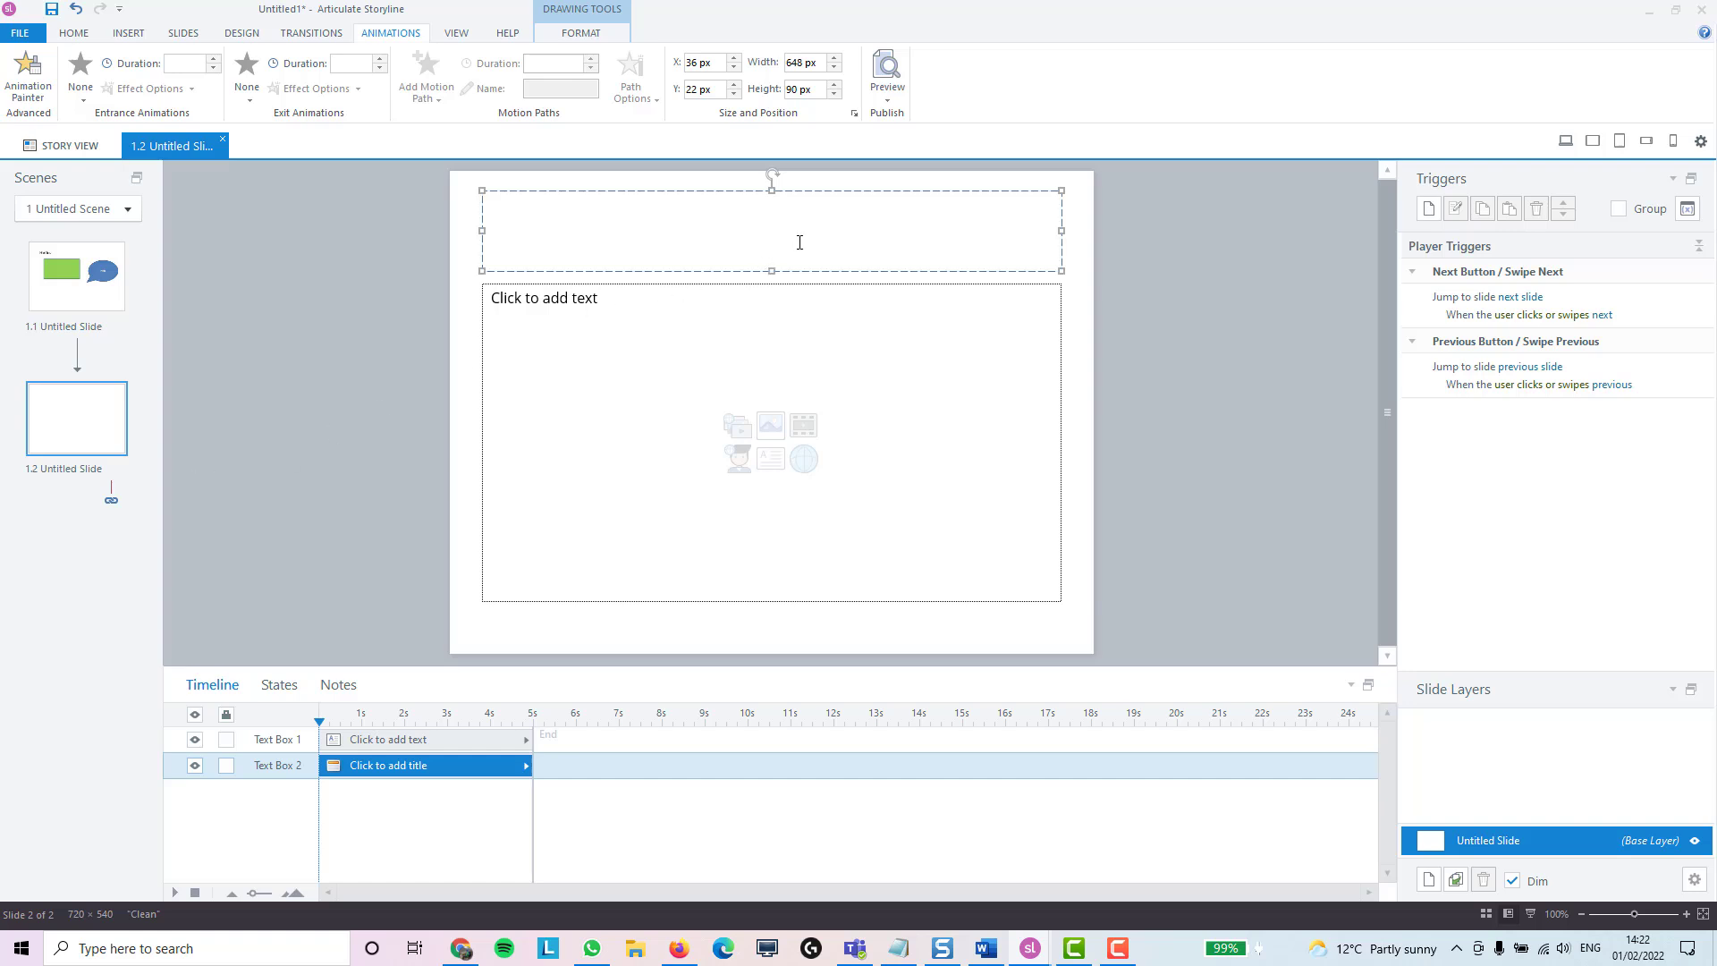
{"action": "type", "text": "T"}
{"action": "type", "text": "Page 1 "}
{"action": "type", "text": "- Intro"}
{"action": "left_click", "coordinate": [906, 357]}
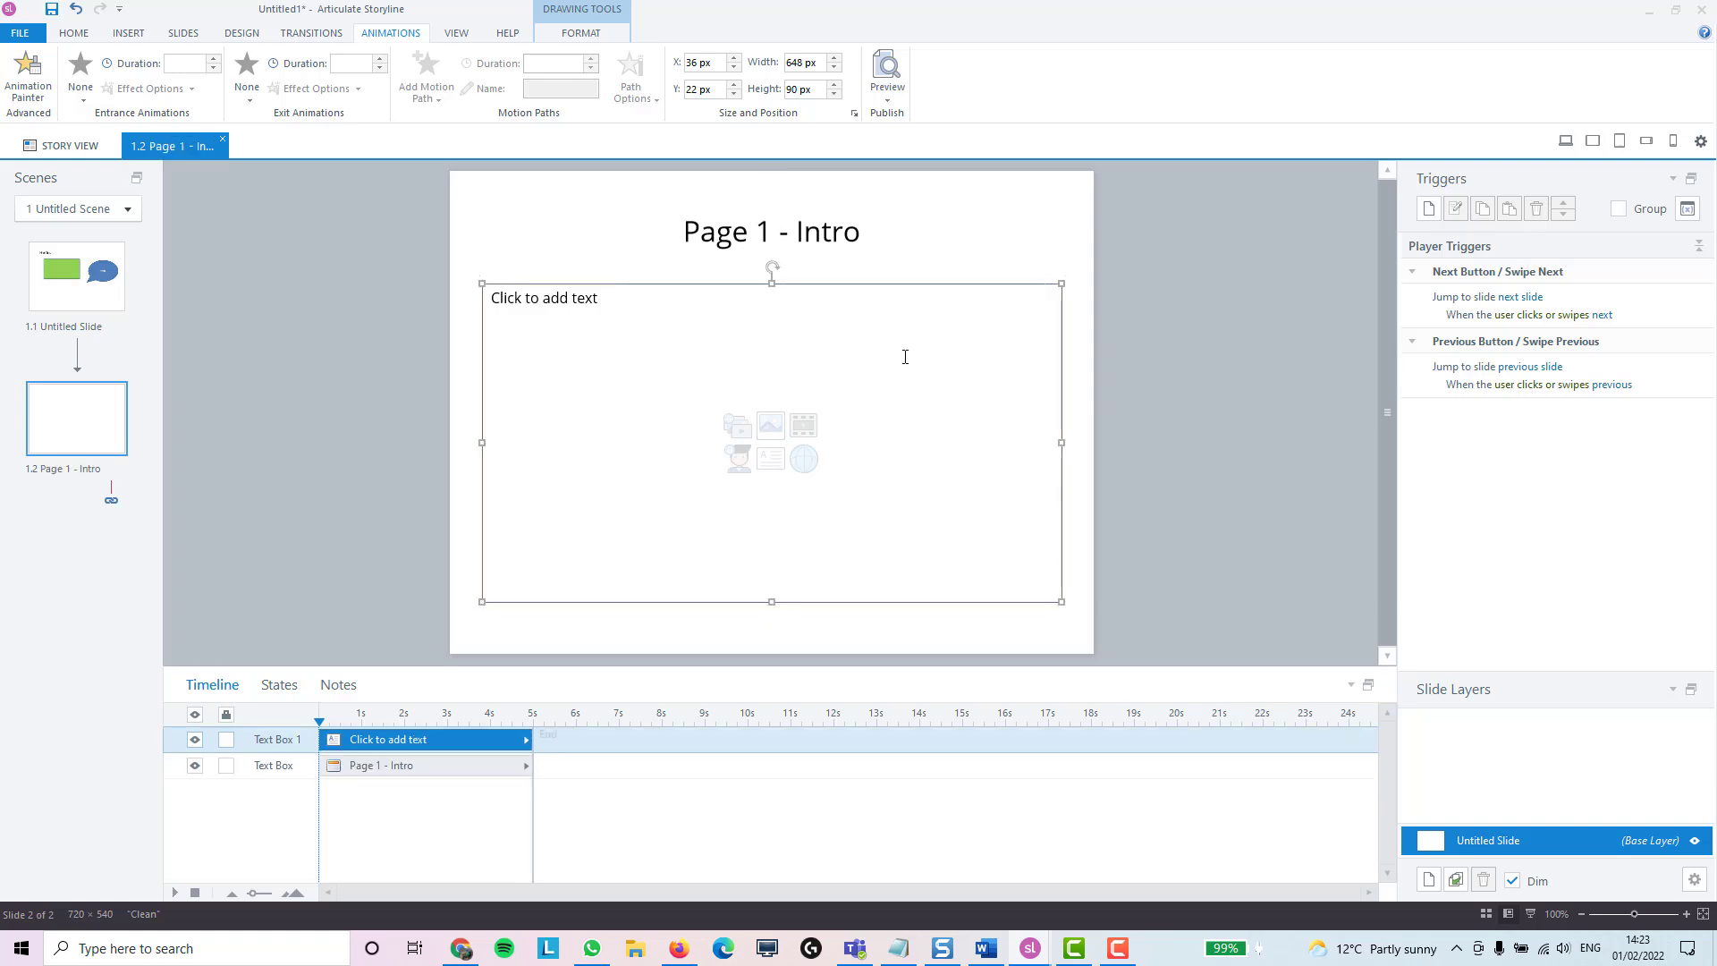
{"action": "left_click", "coordinate": [905, 357]}
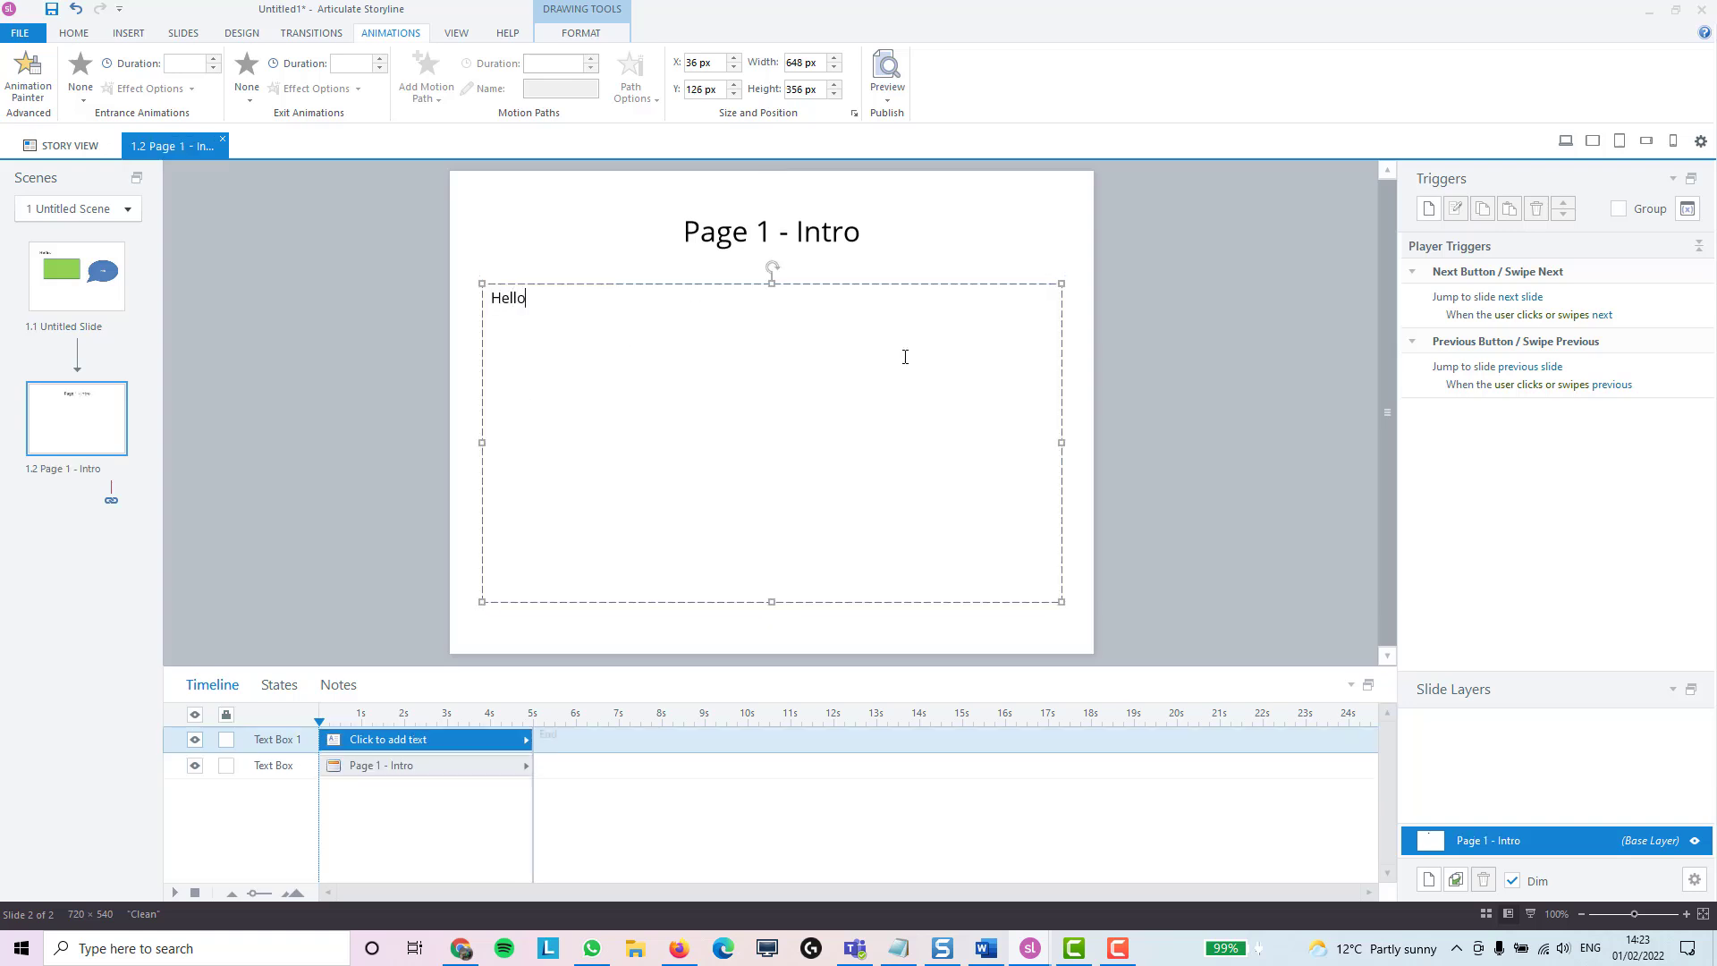
{"action": "left_click", "coordinate": [394, 378]}
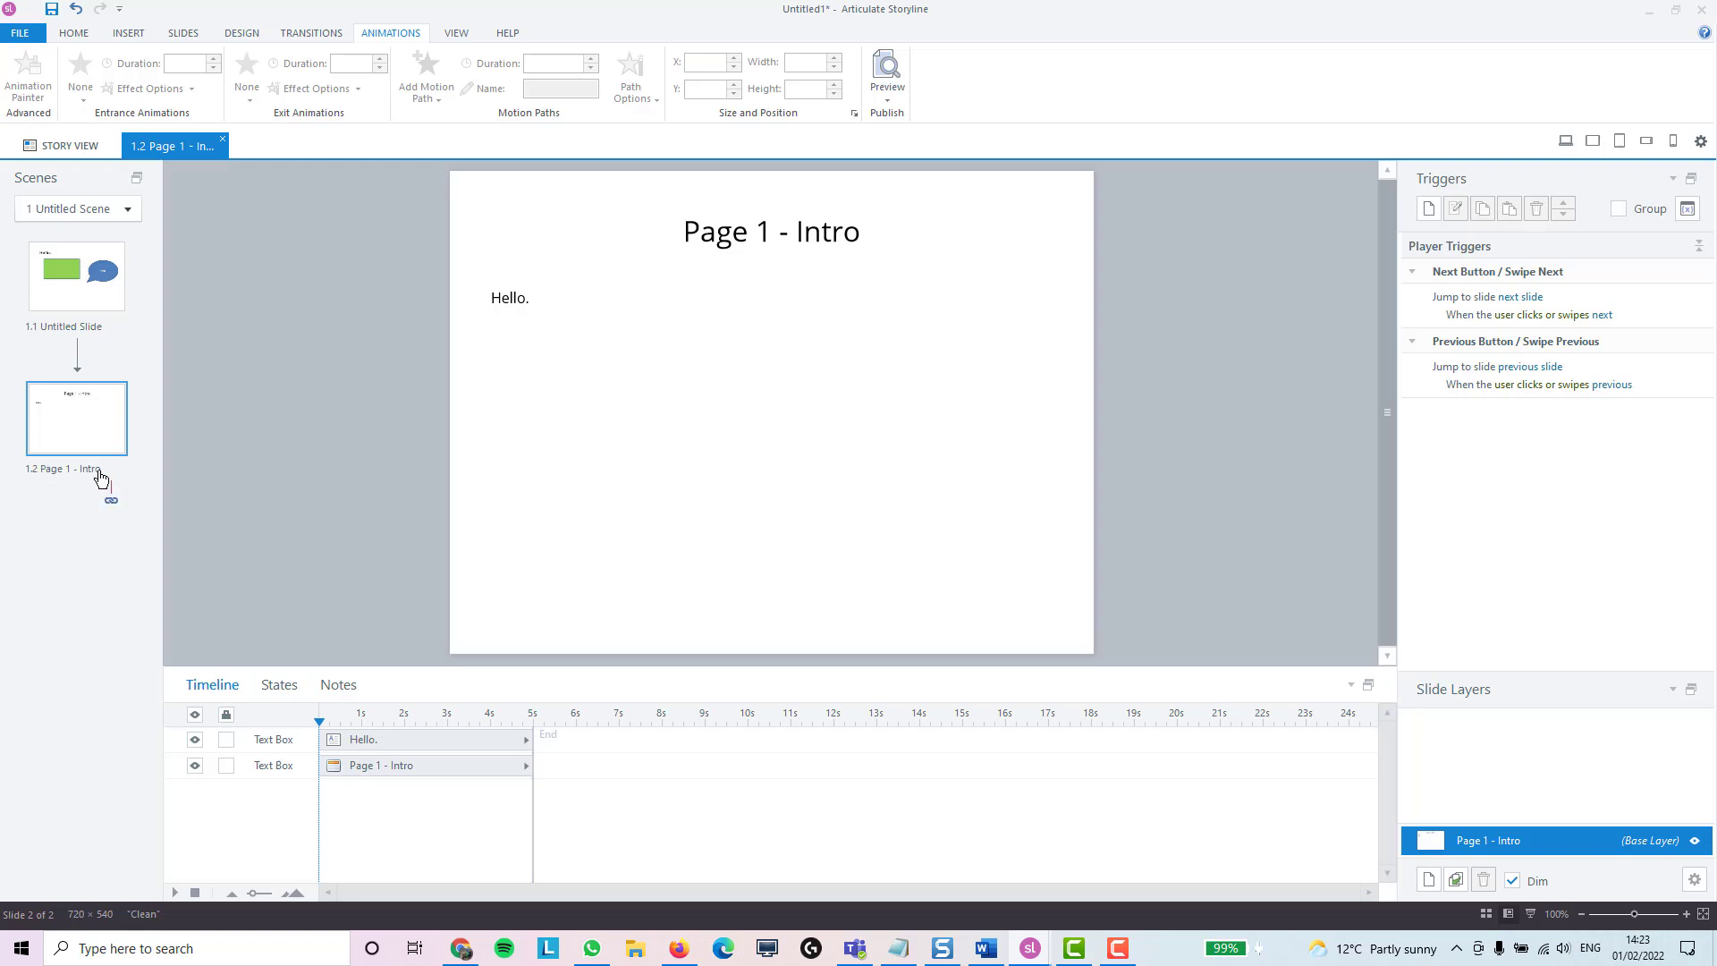
- Rename slide 1.1 to 'Introduction' and reopen slide 1.2
{"action": "right_click", "coordinate": [98, 303]}
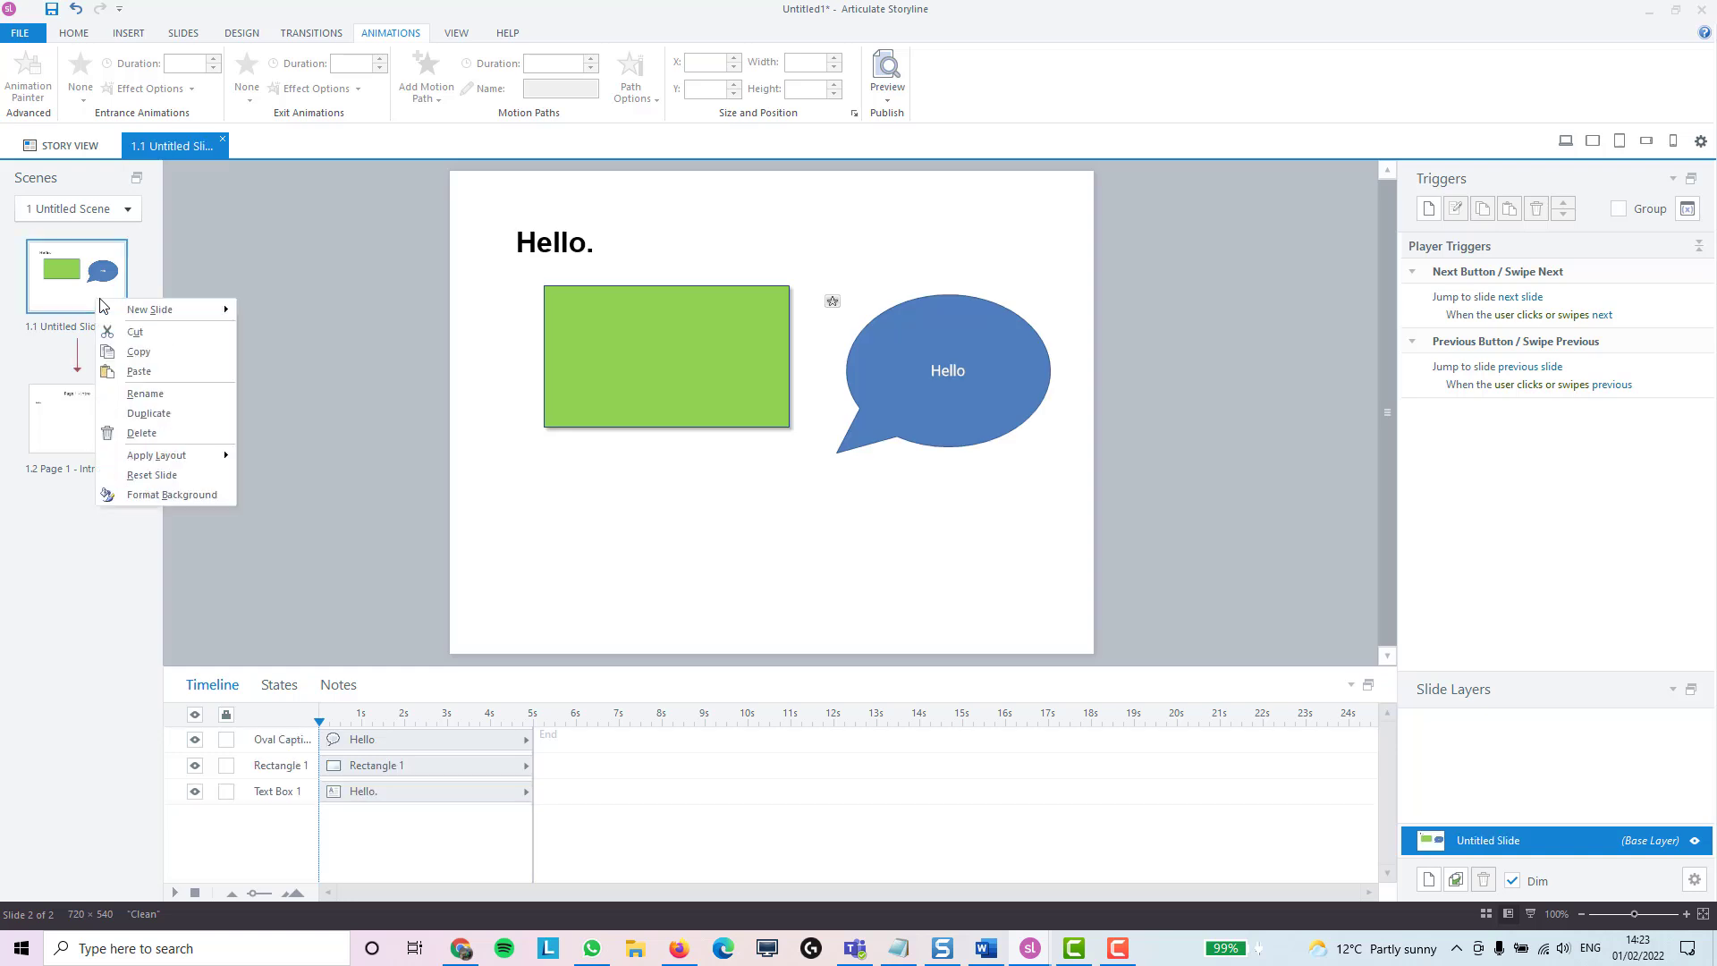
{"action": "left_click", "coordinate": [146, 394]}
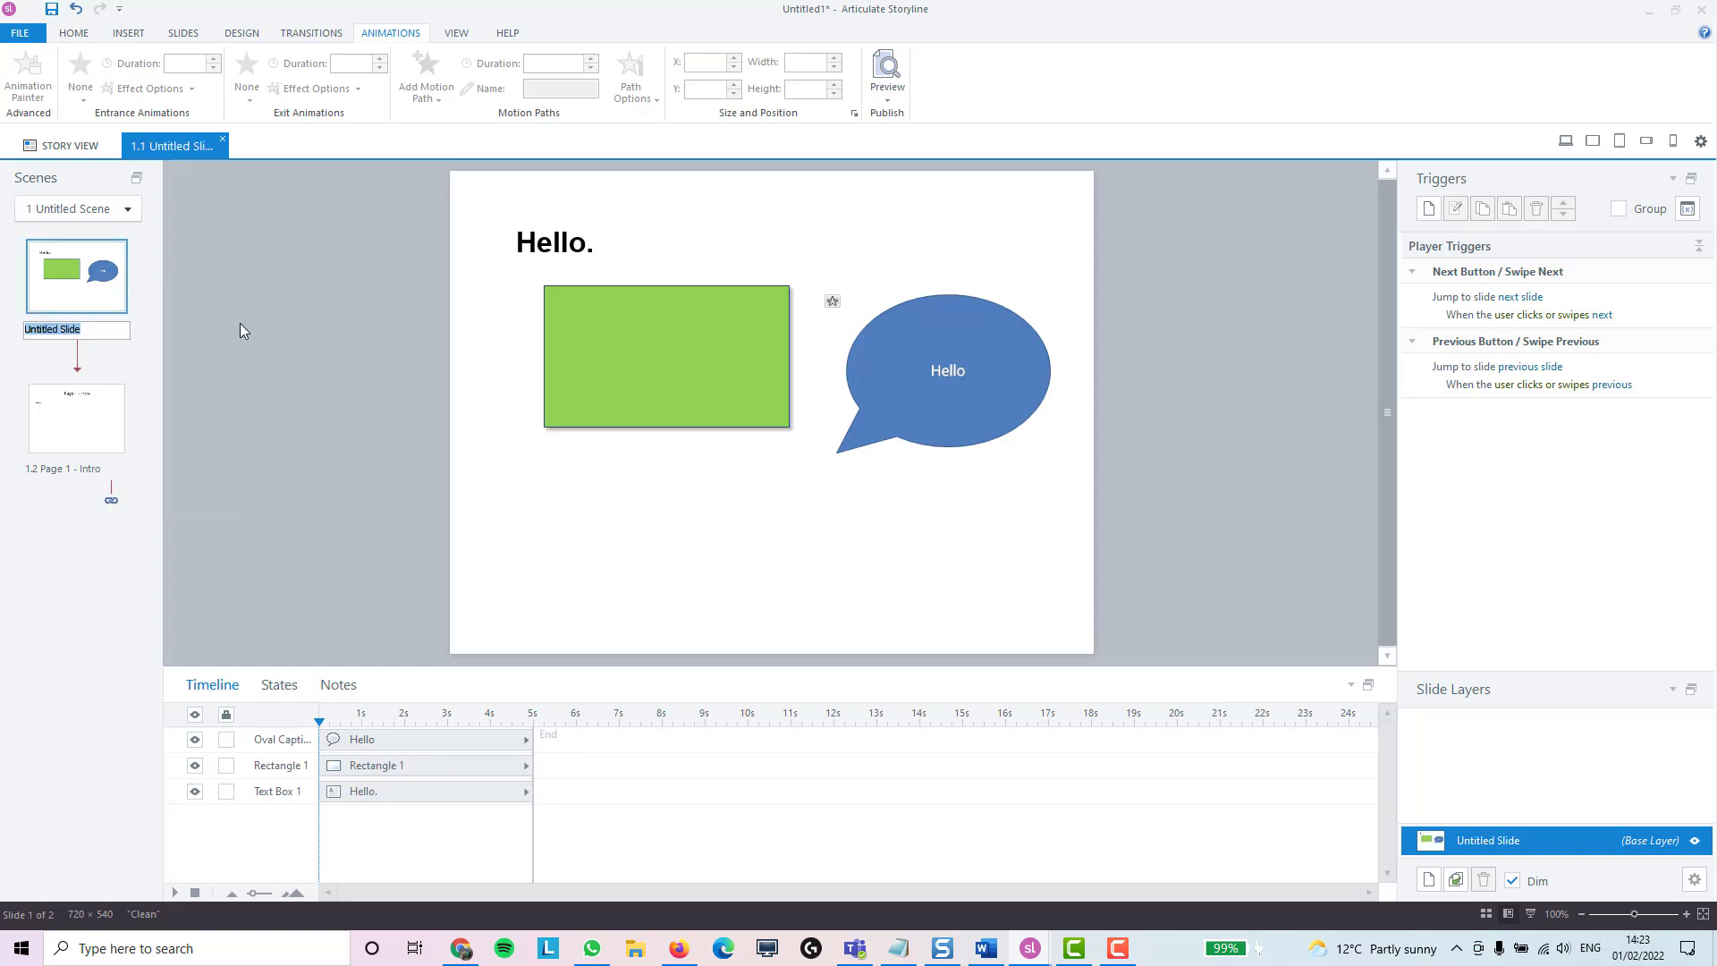
{"action": "type", "text": "Intor"}
{"action": "key", "text": "BackSpace"}
{"action": "key", "text": "BackSpace"}
{"action": "type", "text": "roduction"}
{"action": "key", "text": "Return"}
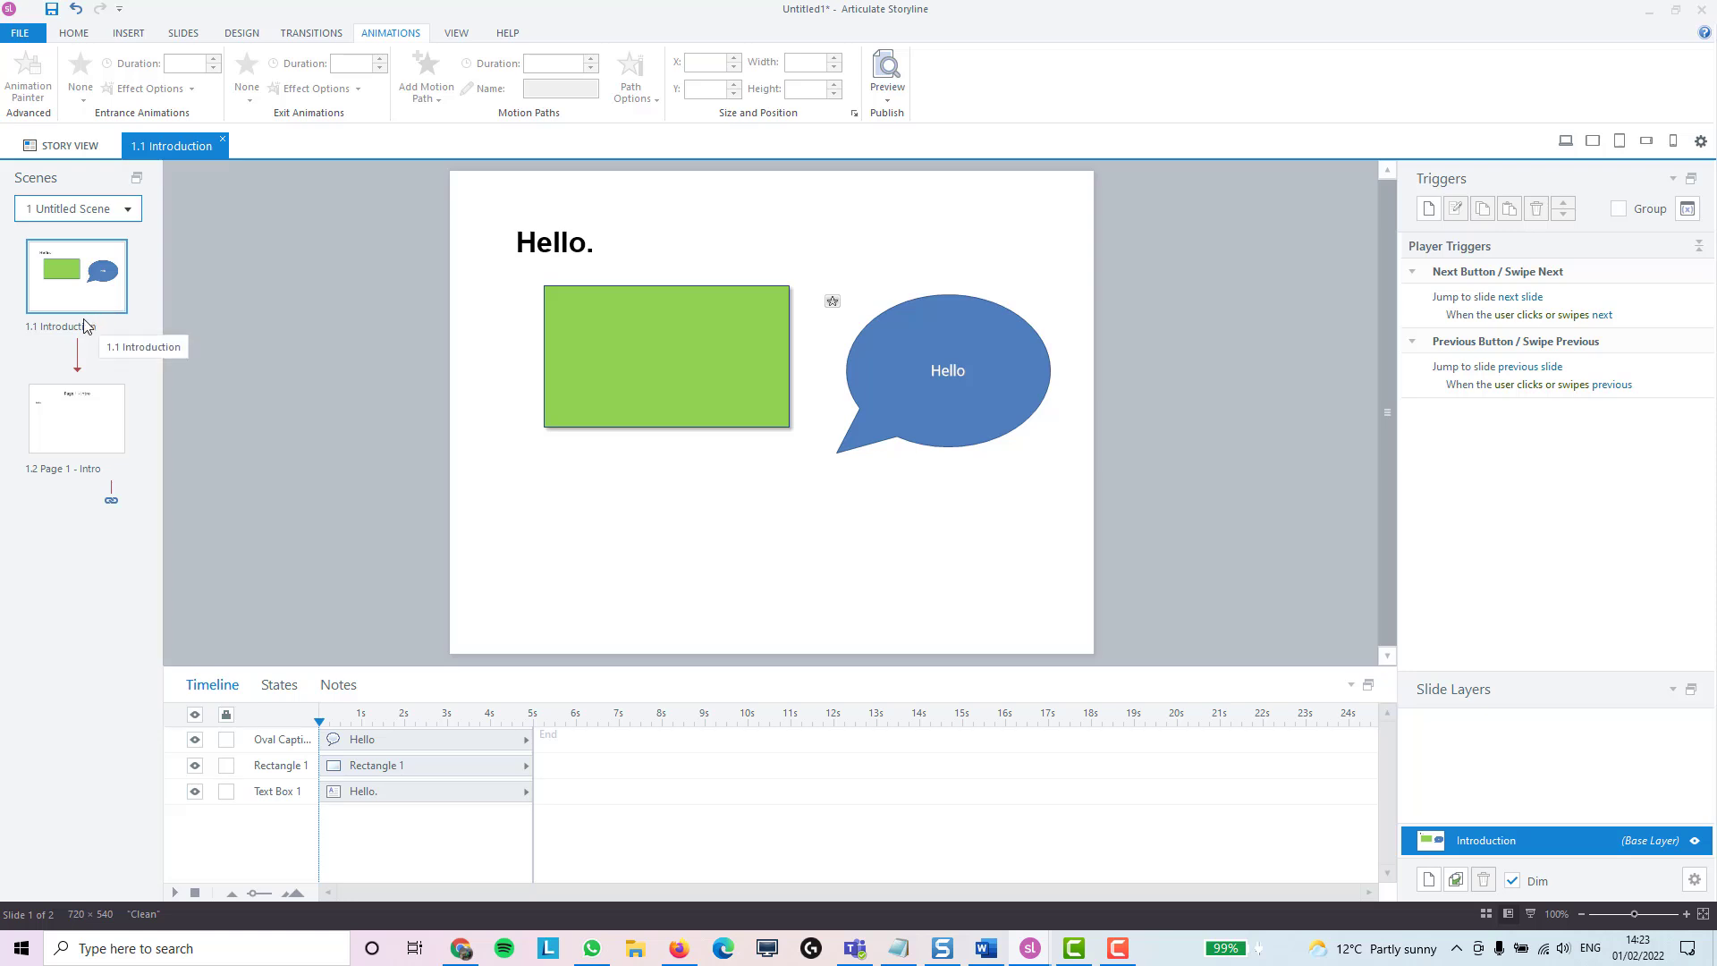
{"action": "left_click", "coordinate": [77, 413]}
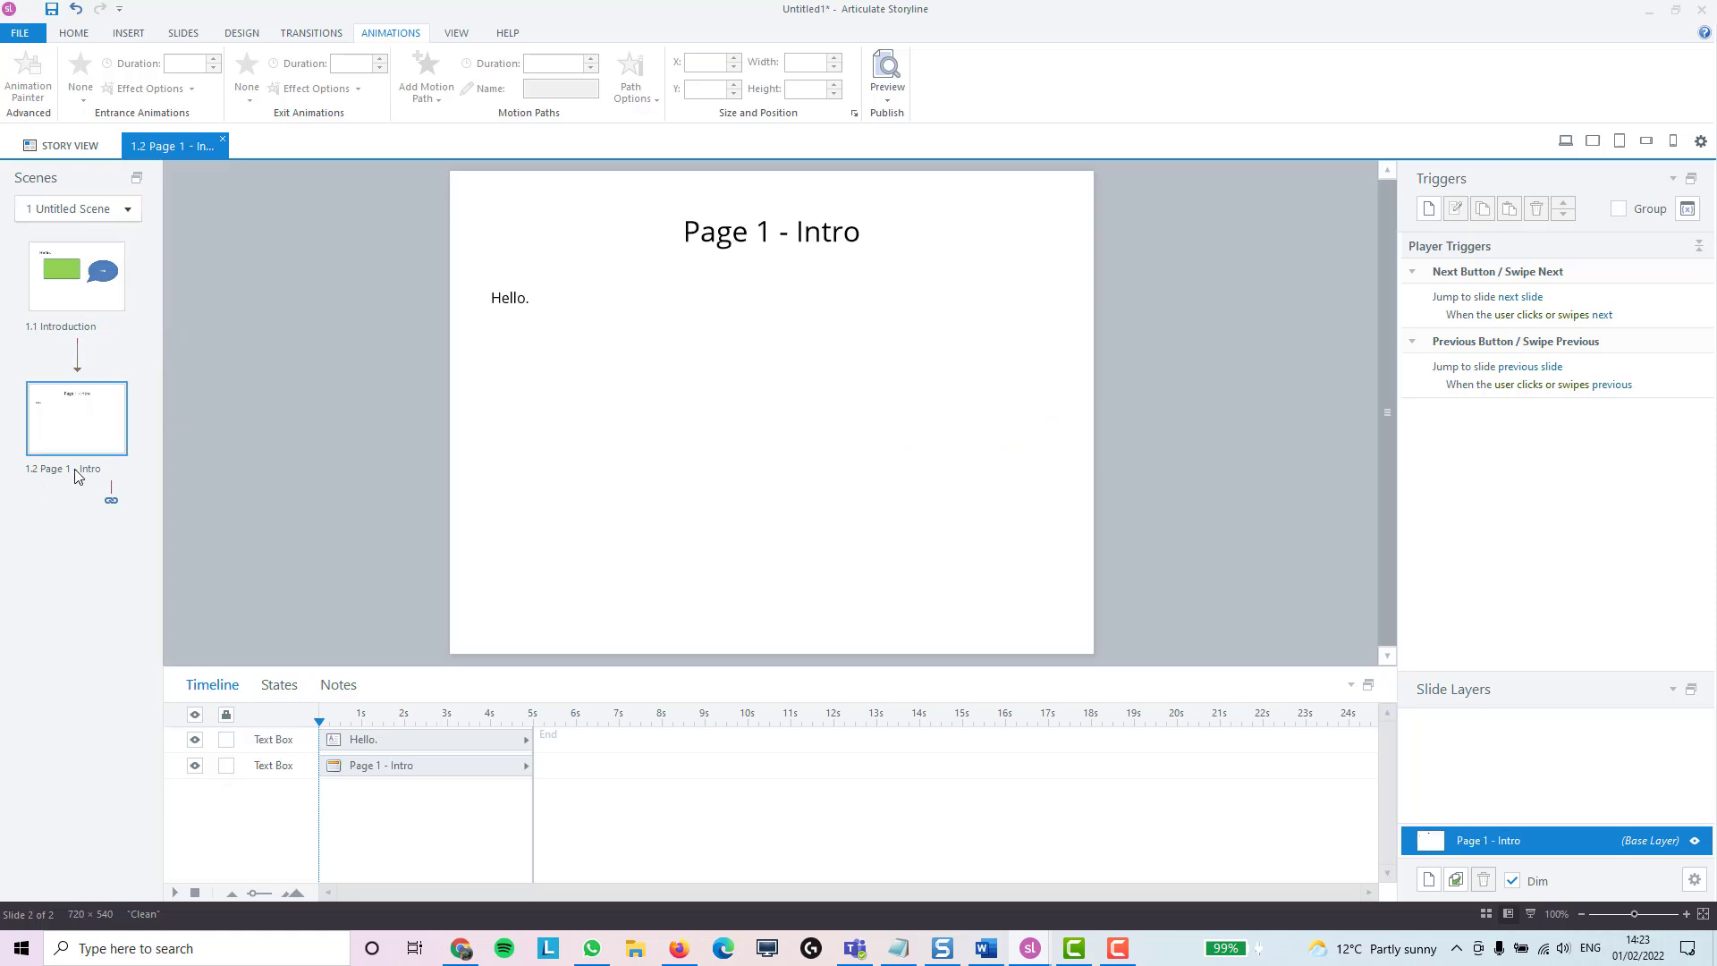
{"action": "left_click", "coordinate": [641, 259]}
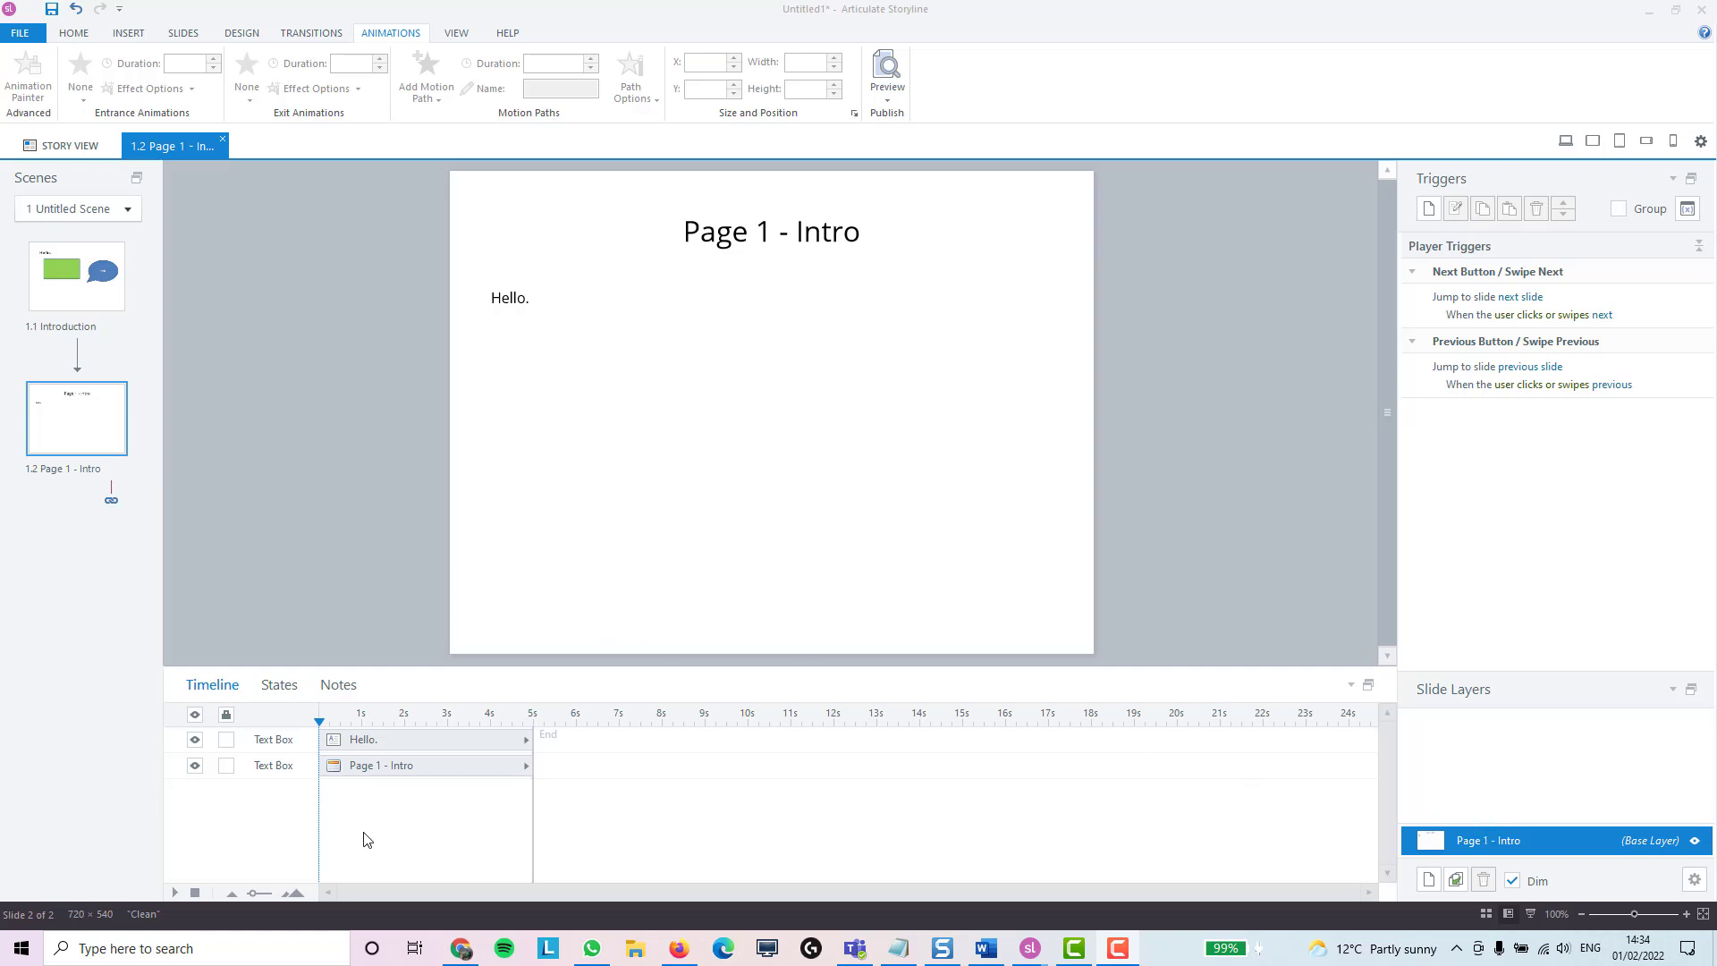
- Move the Hello. text's timeline bar to start at about 1 second
{"action": "left_click", "coordinate": [385, 739]}
{"action": "left_click", "coordinate": [387, 766]}
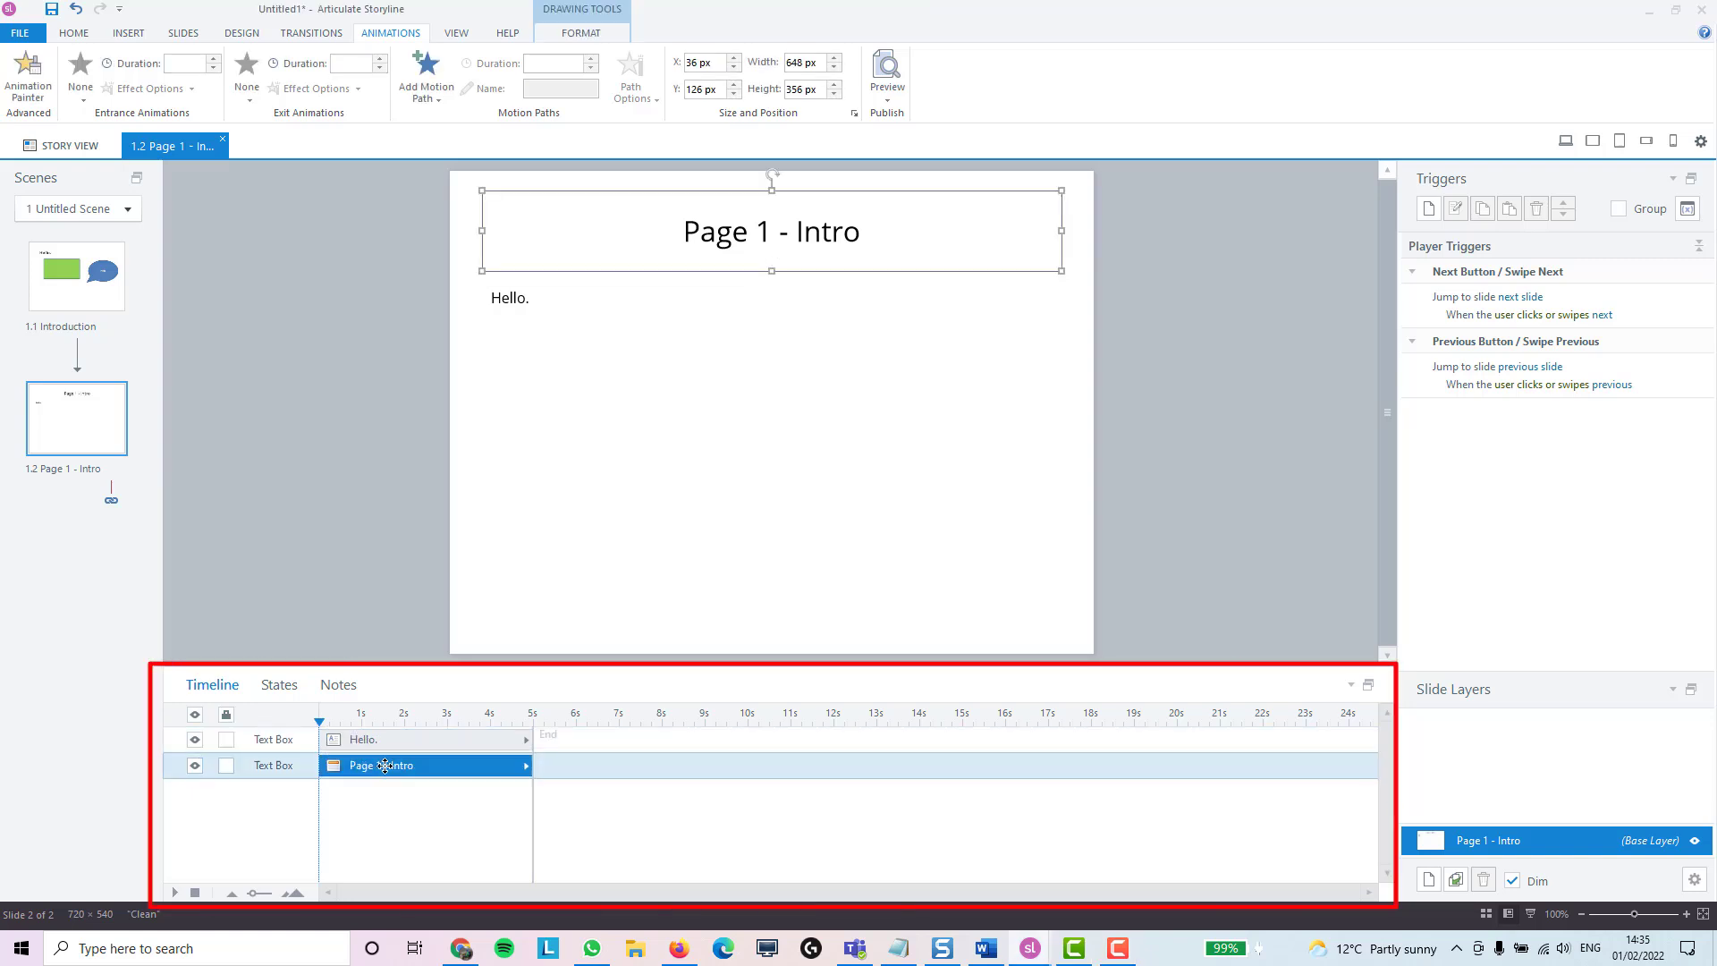
{"action": "left_click", "coordinate": [394, 740]}
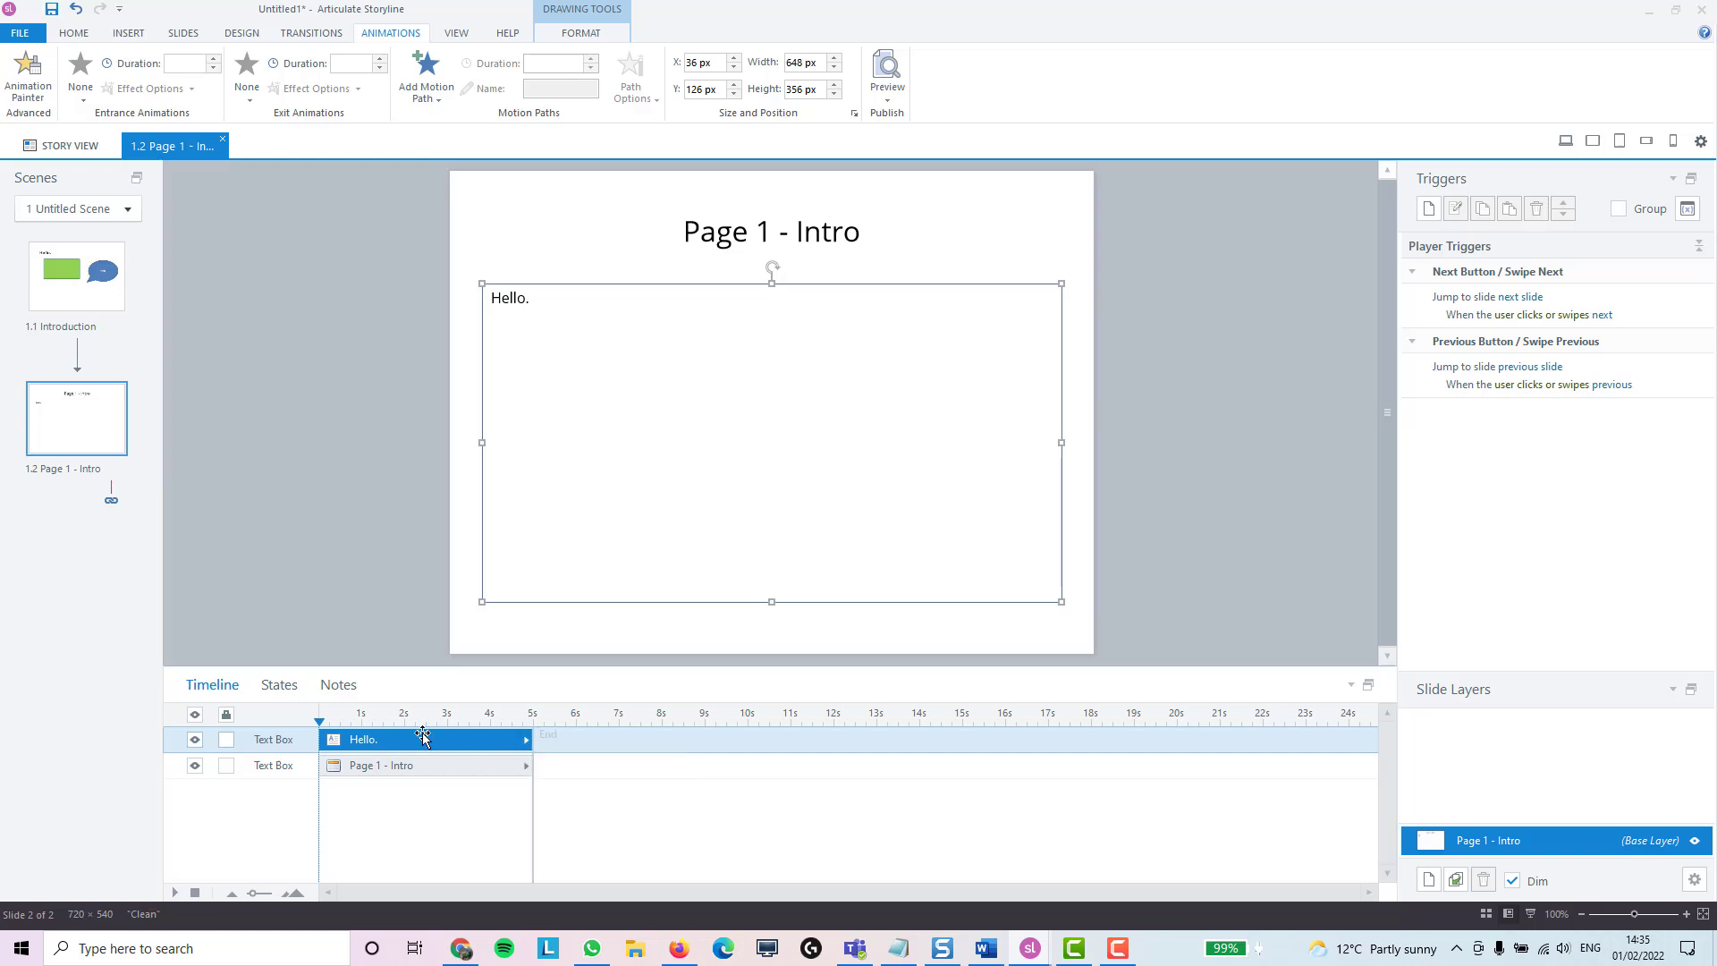
{"action": "left_click_drag", "start_coordinate": [331, 741], "coordinate": [375, 743]}
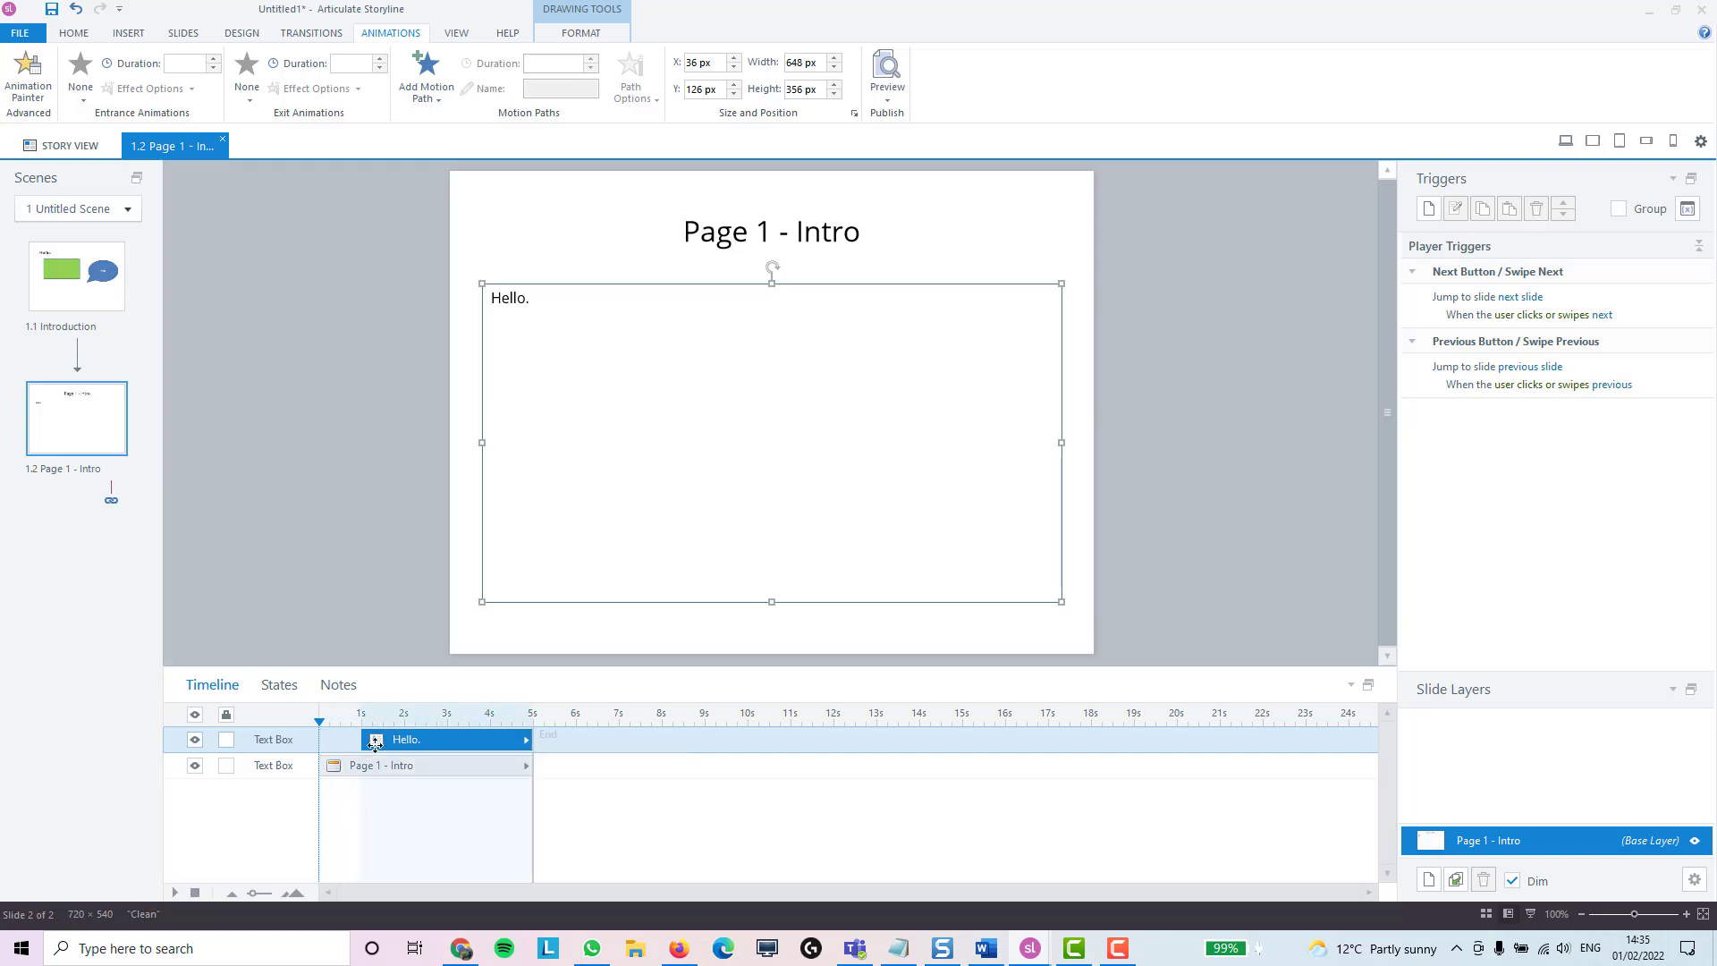
{"action": "left_click", "coordinate": [354, 620]}
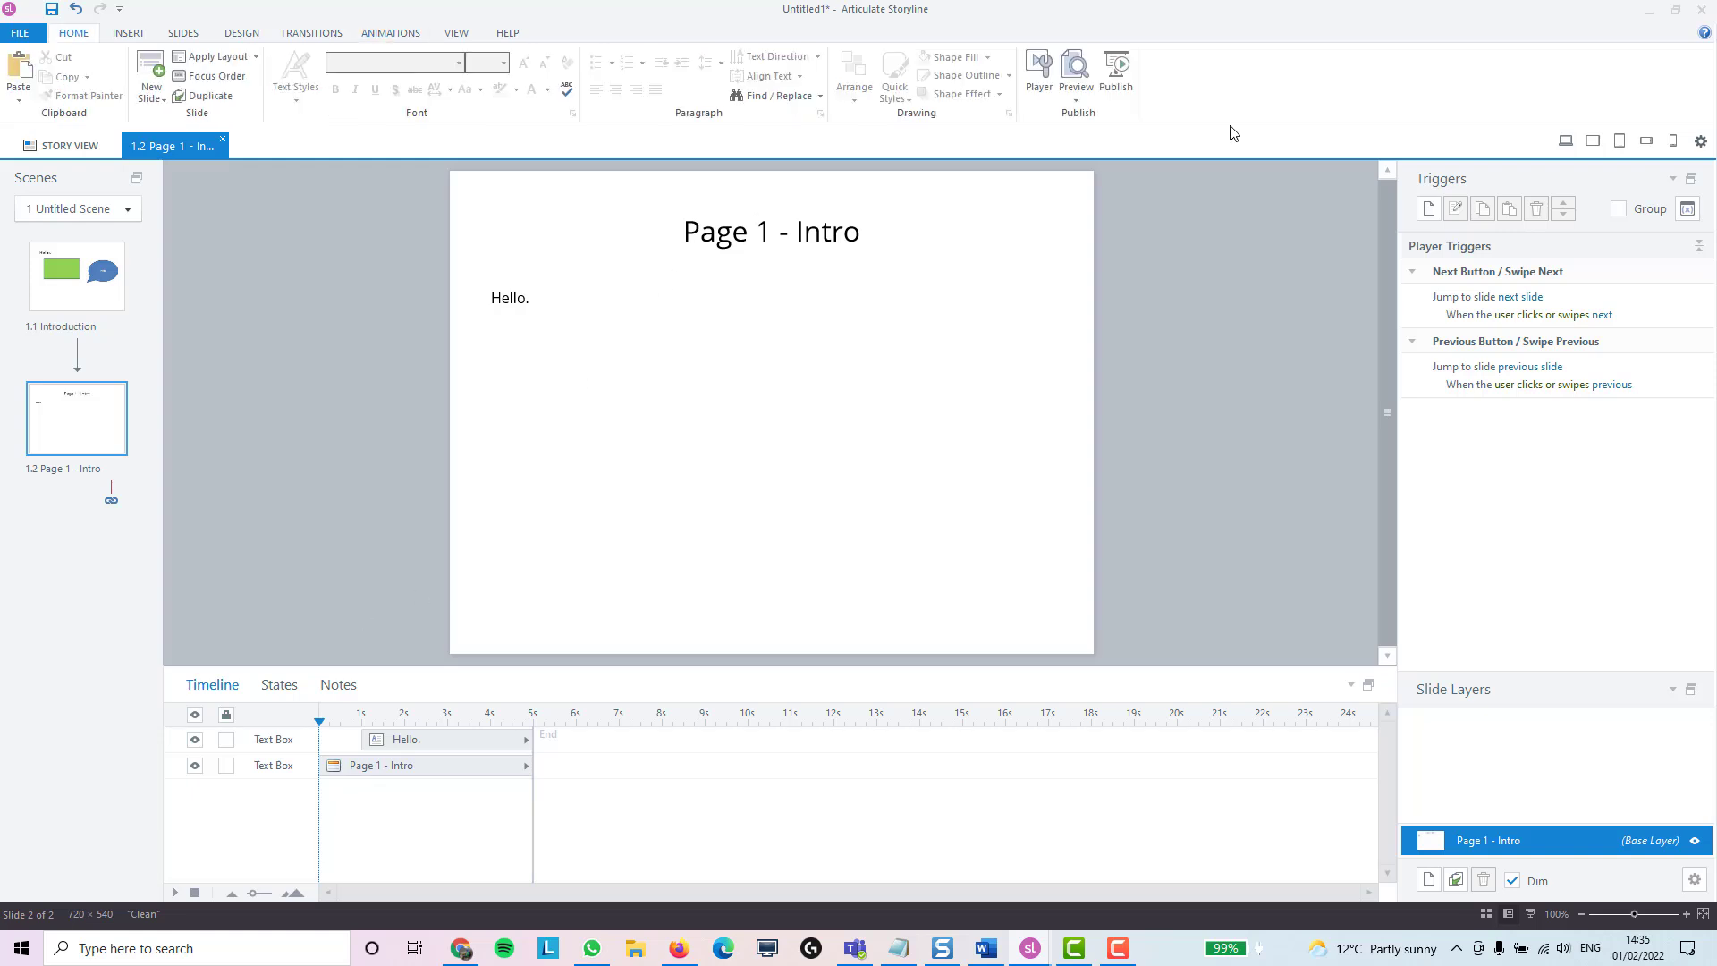
{"action": "left_click", "coordinate": [1078, 104]}
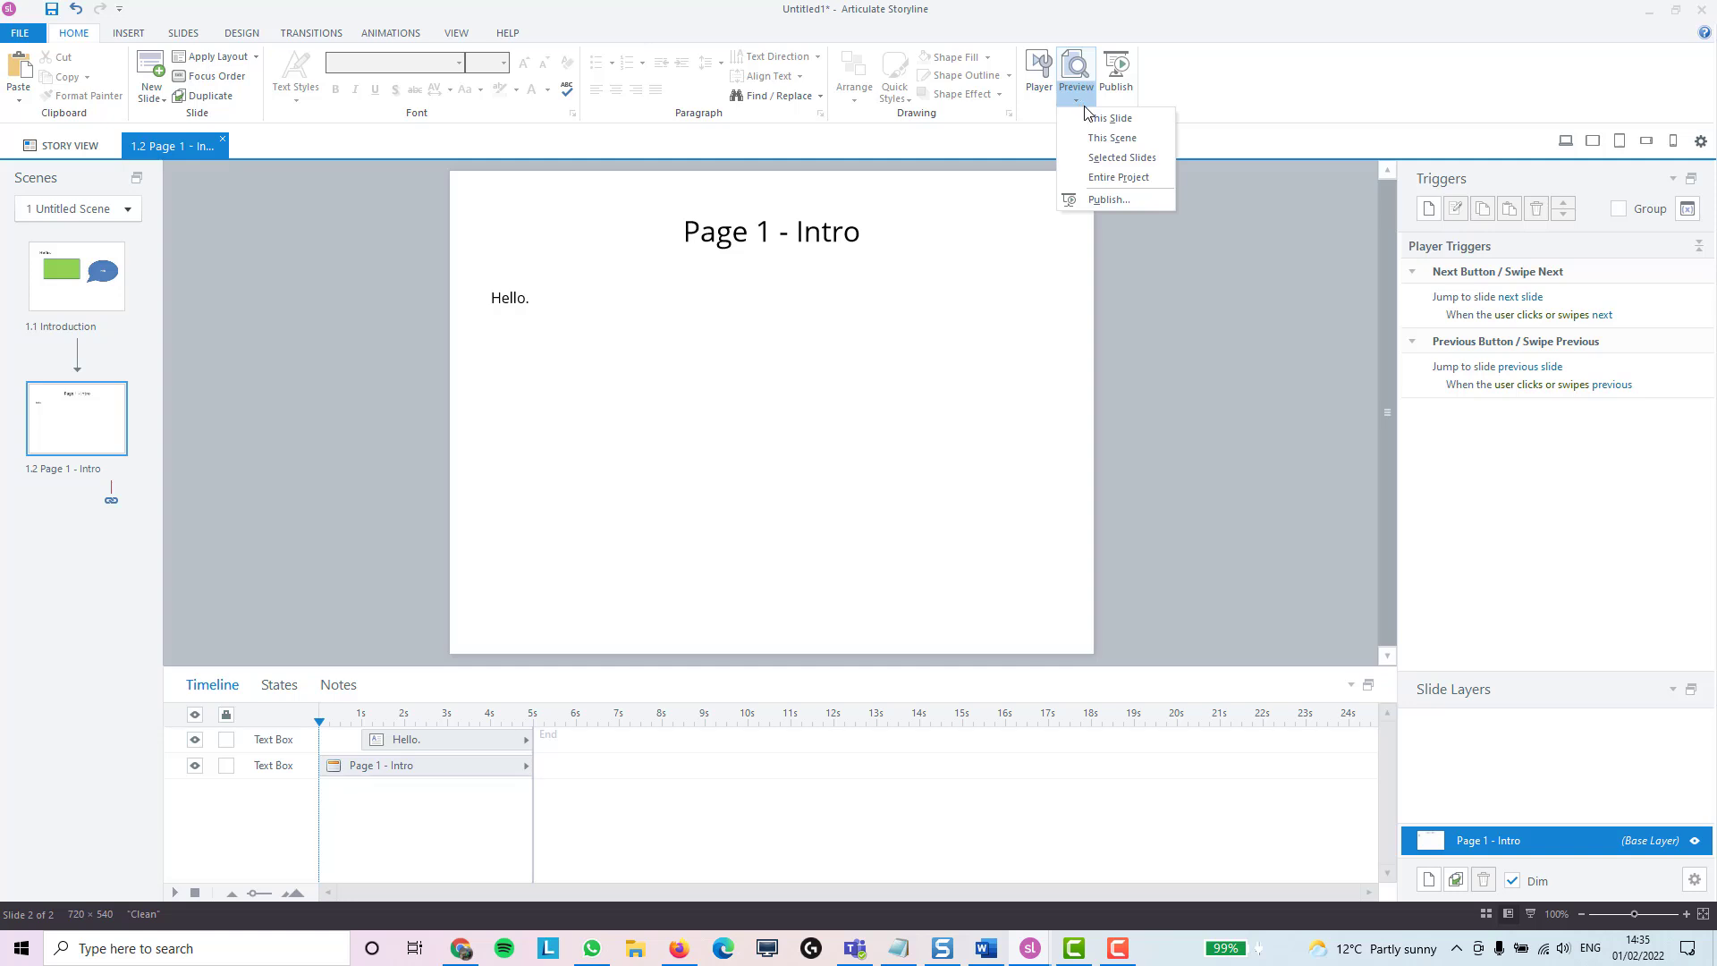
{"action": "left_click", "coordinate": [1225, 110]}
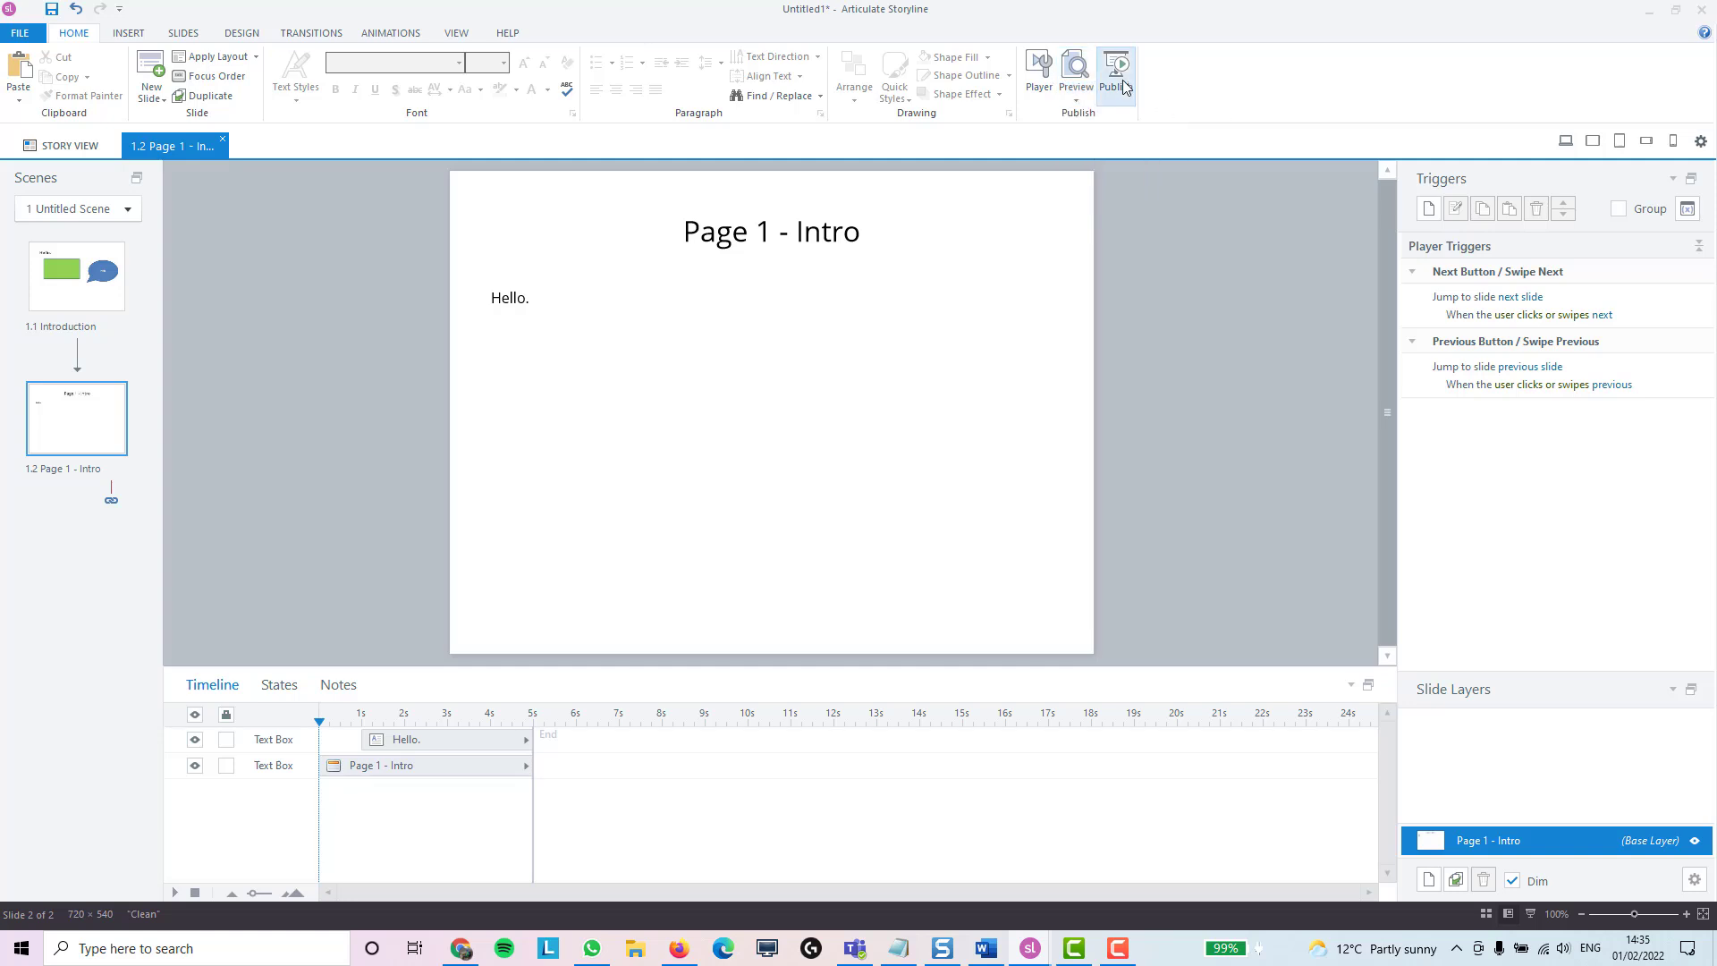